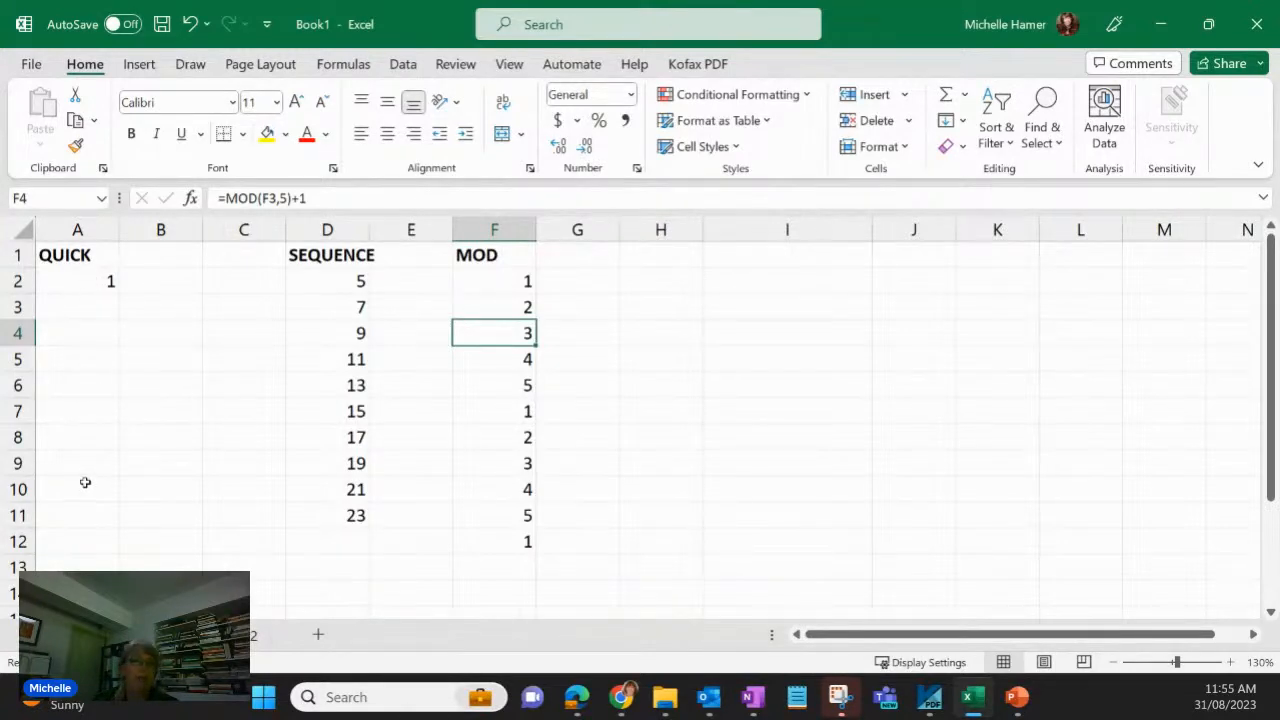
Step: Examine the SEQUENCE formula in D2 and the cells it spills into below
click(344, 279)
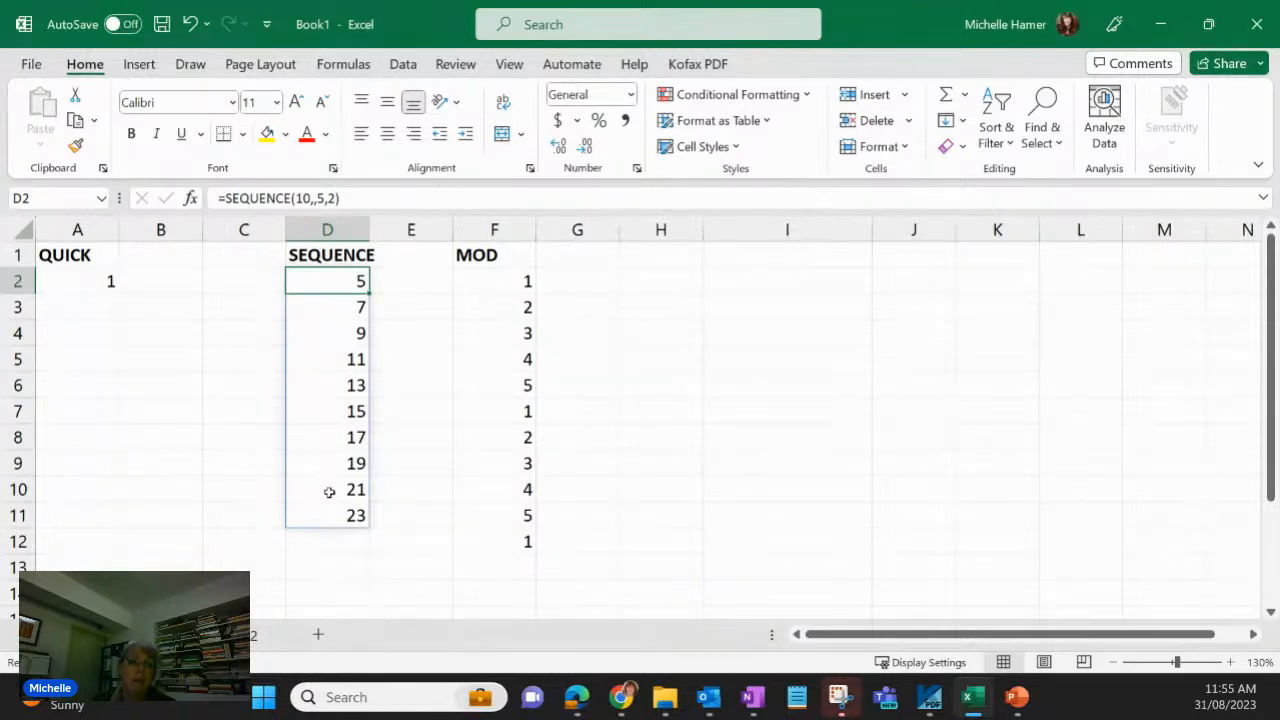
click(317, 302)
click(324, 332)
click(333, 358)
click(334, 383)
click(346, 460)
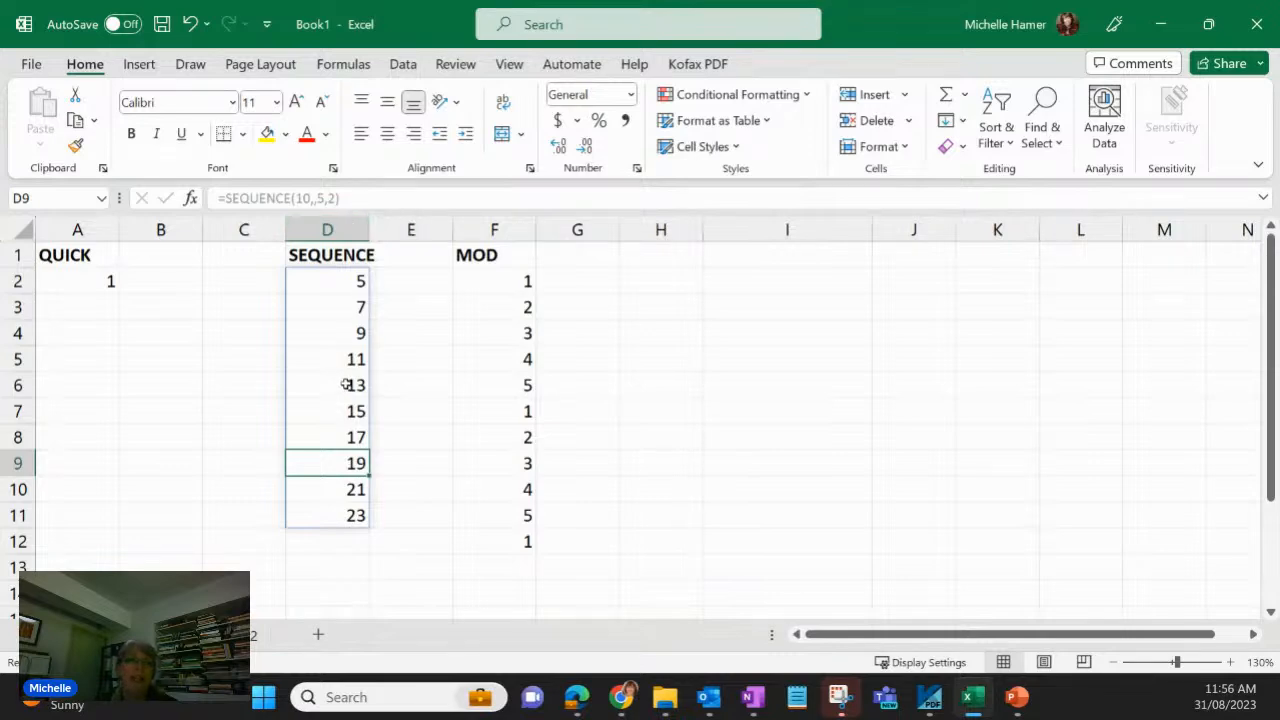
Step: Examine the MOD column's starting value, its formulas and the repeating number cycle in F2:F12
click(485, 283)
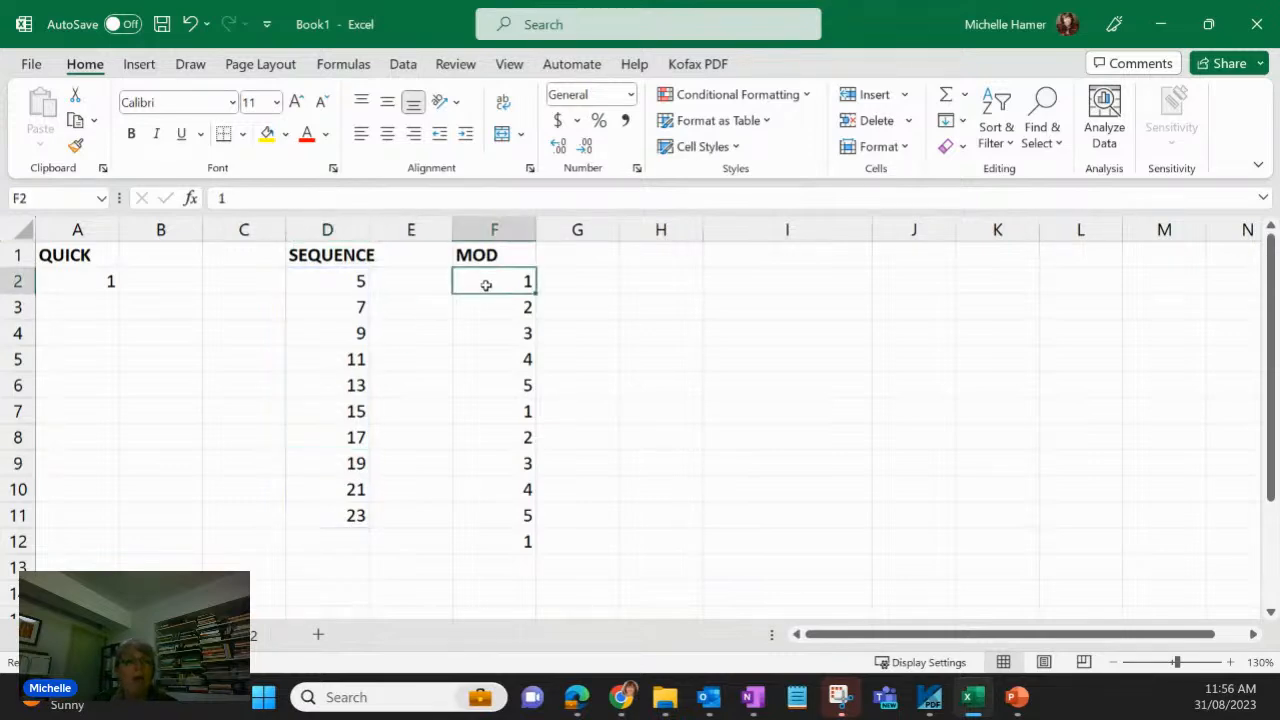
click(487, 308)
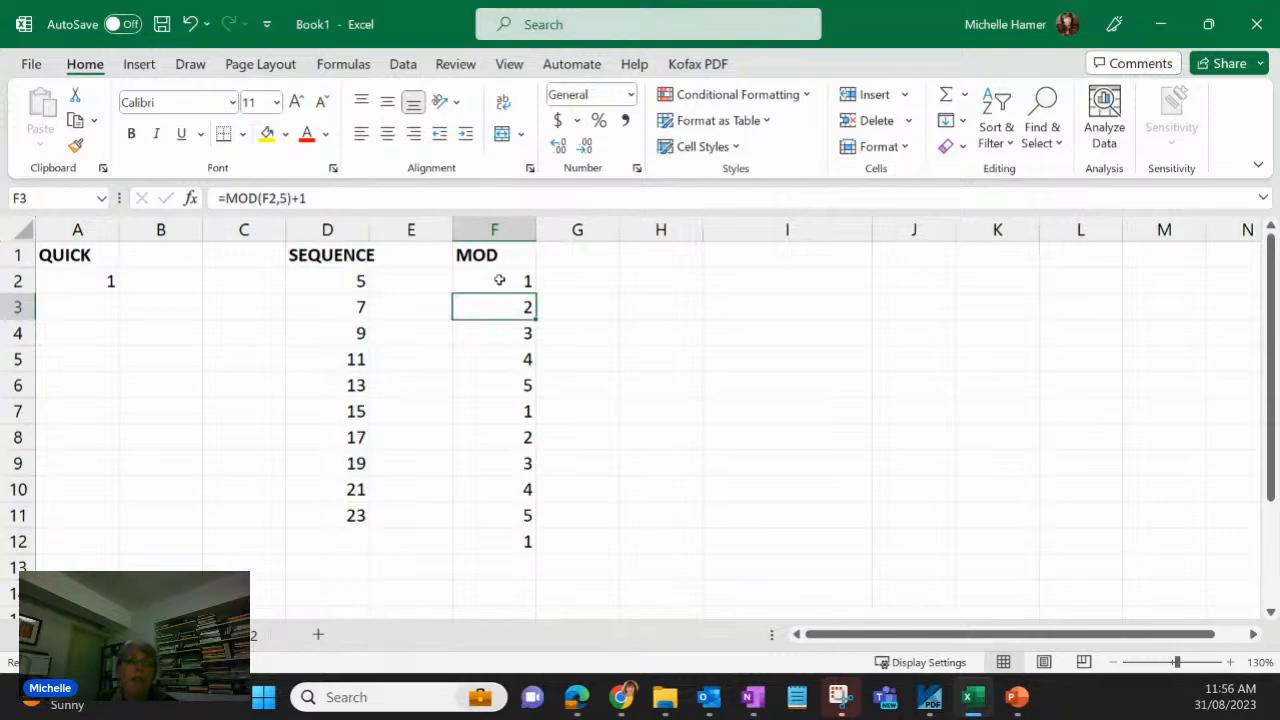
click(498, 279)
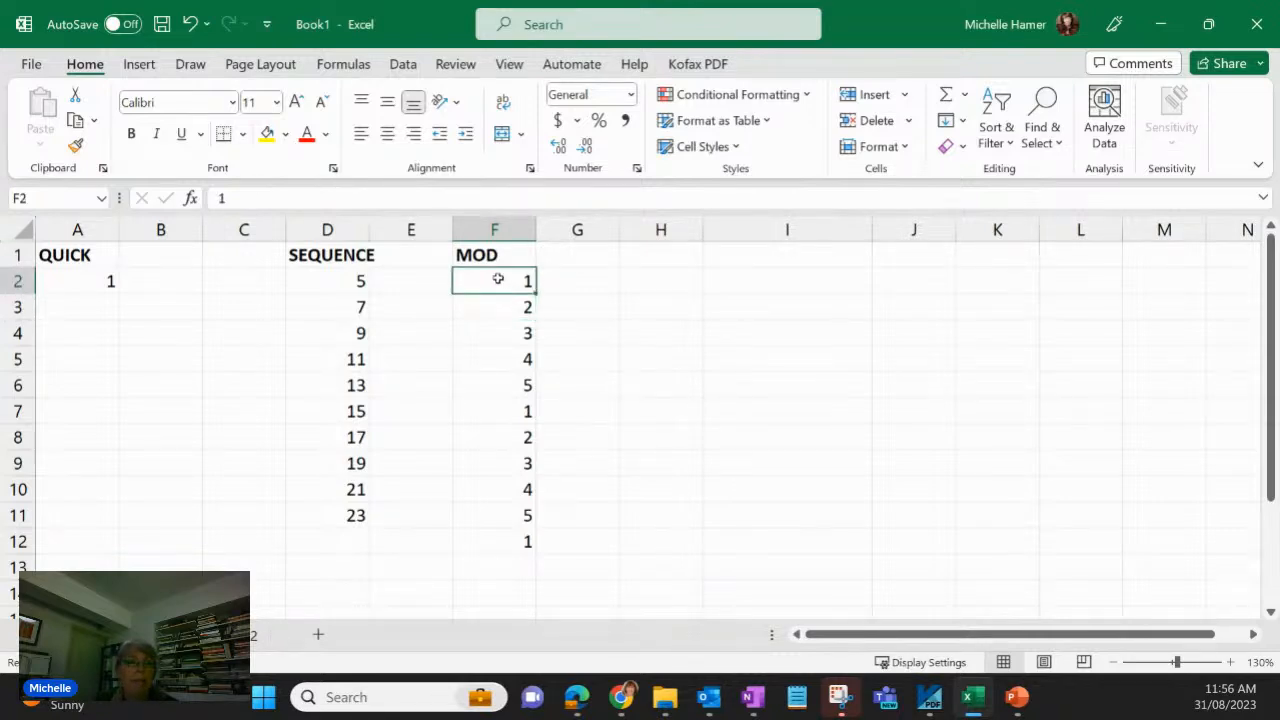
click(494, 306)
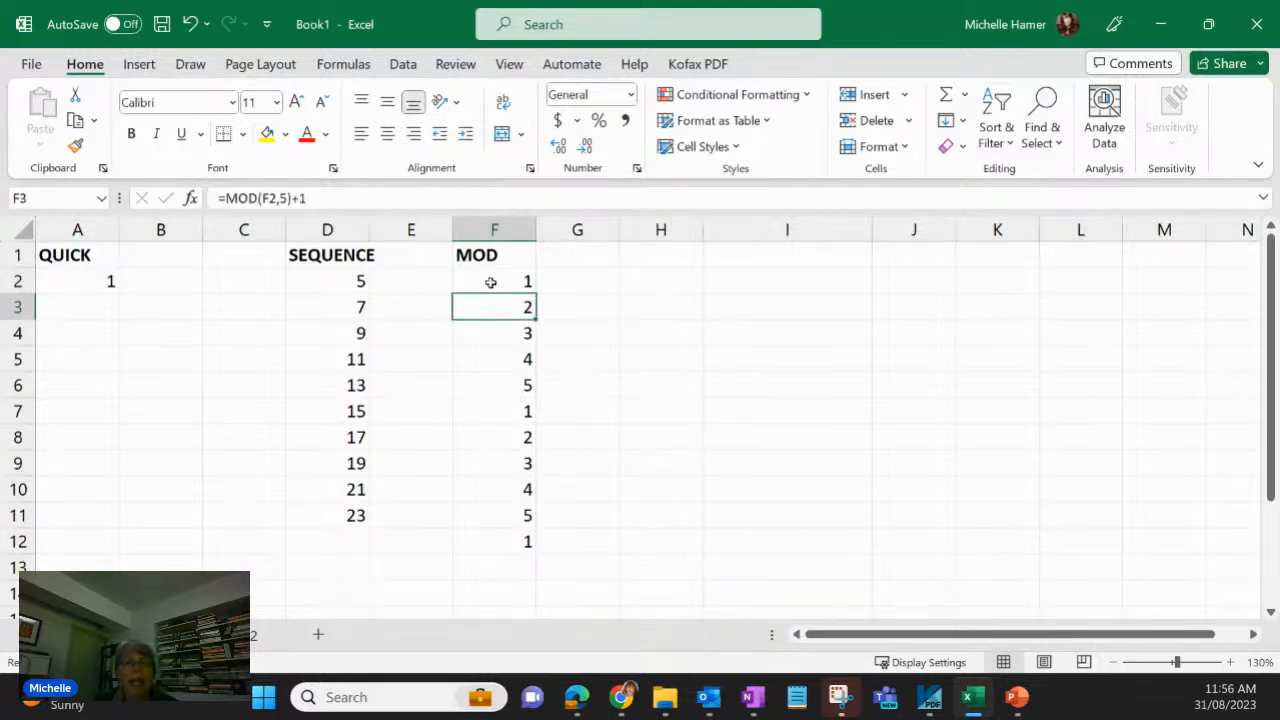
click(491, 282)
drag(491, 282, 503, 380)
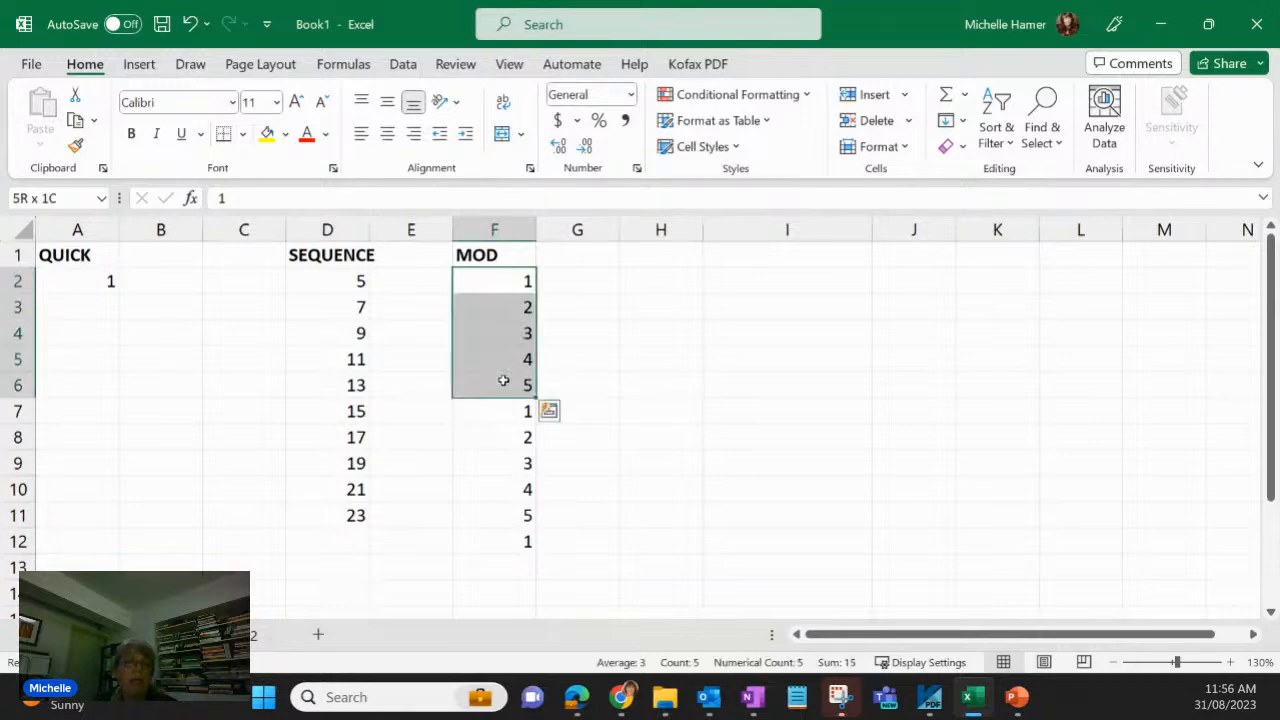
click(486, 309)
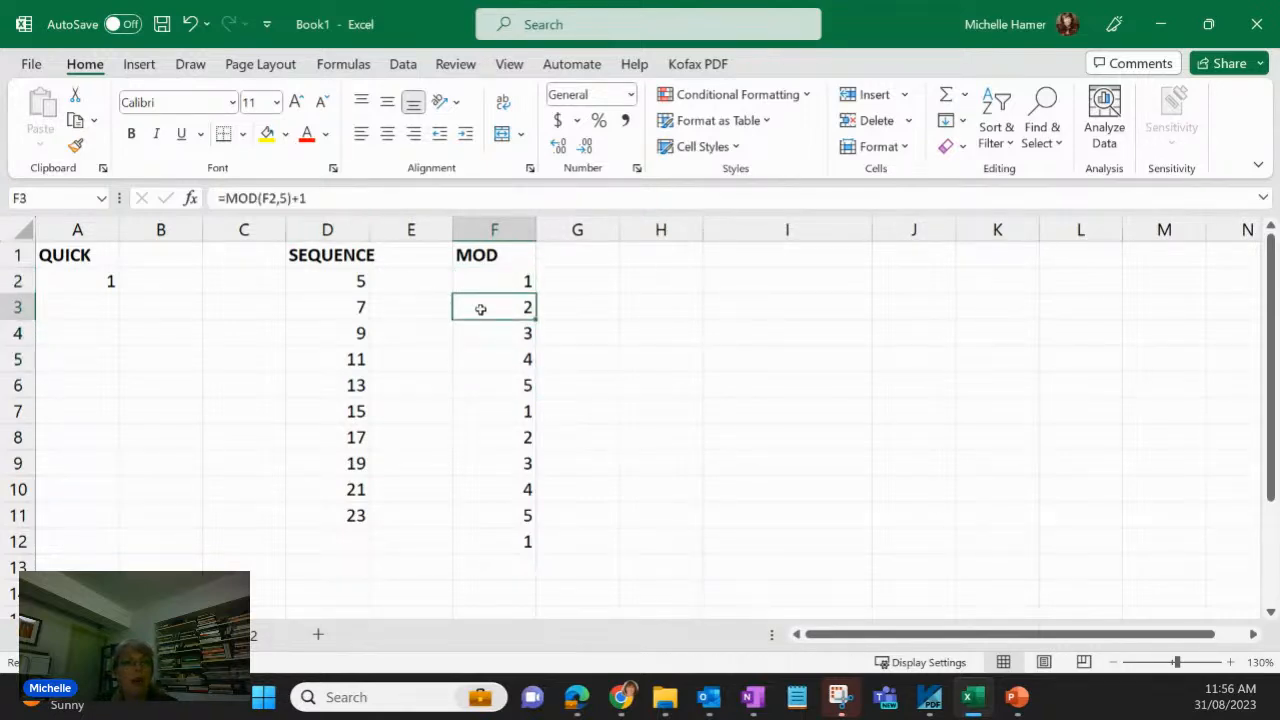
drag(501, 284, 503, 531)
click(500, 411)
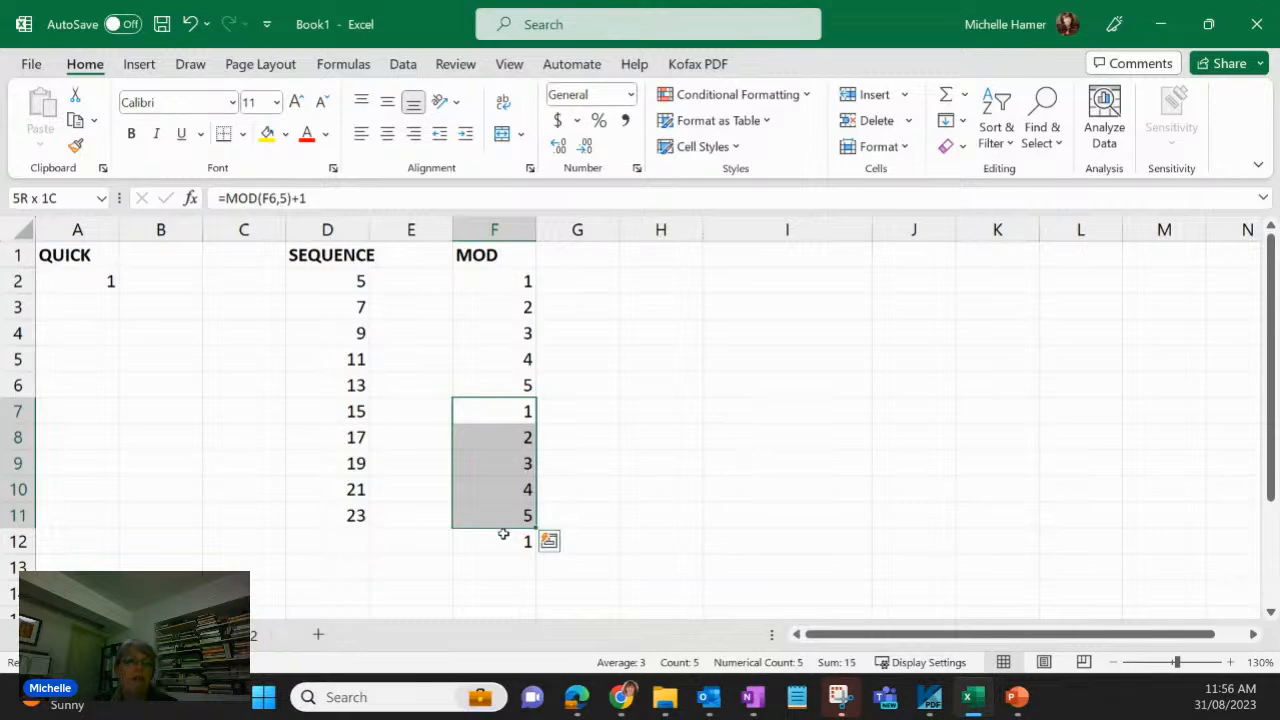
click(502, 539)
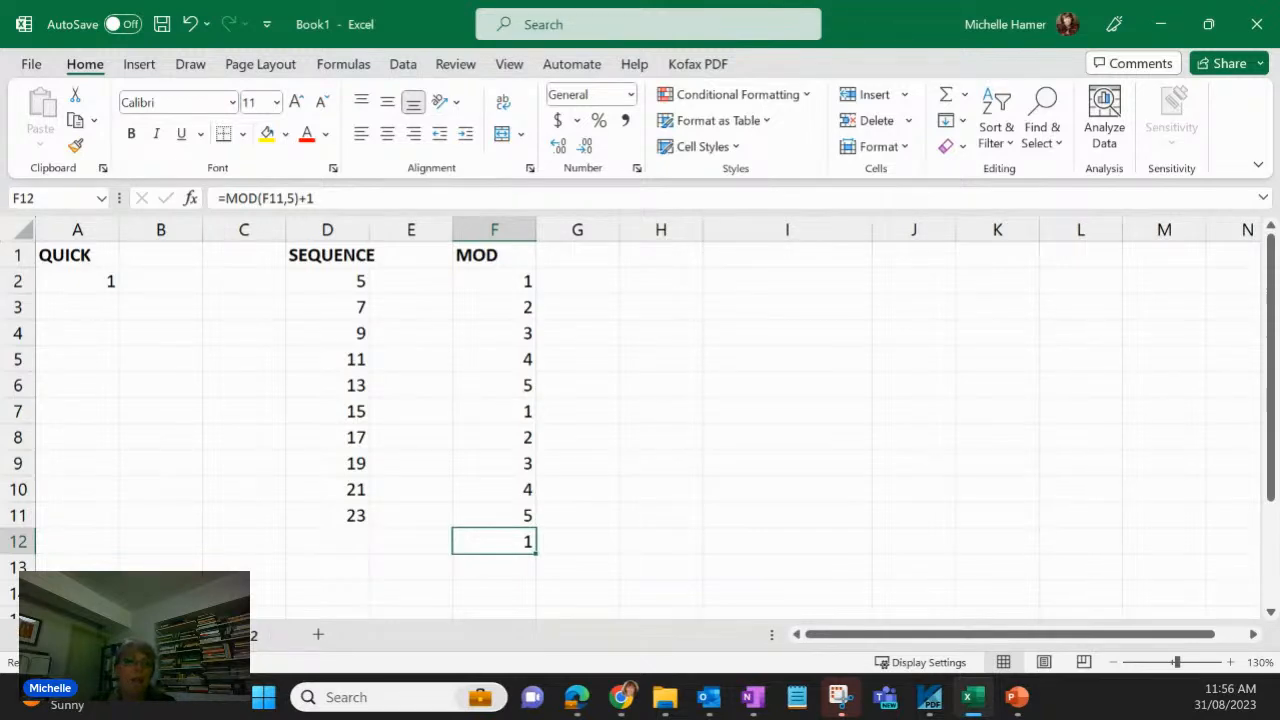
Step: On the second sheet, fill from A2 down to A10 as a series
click(238, 635)
click(72, 277)
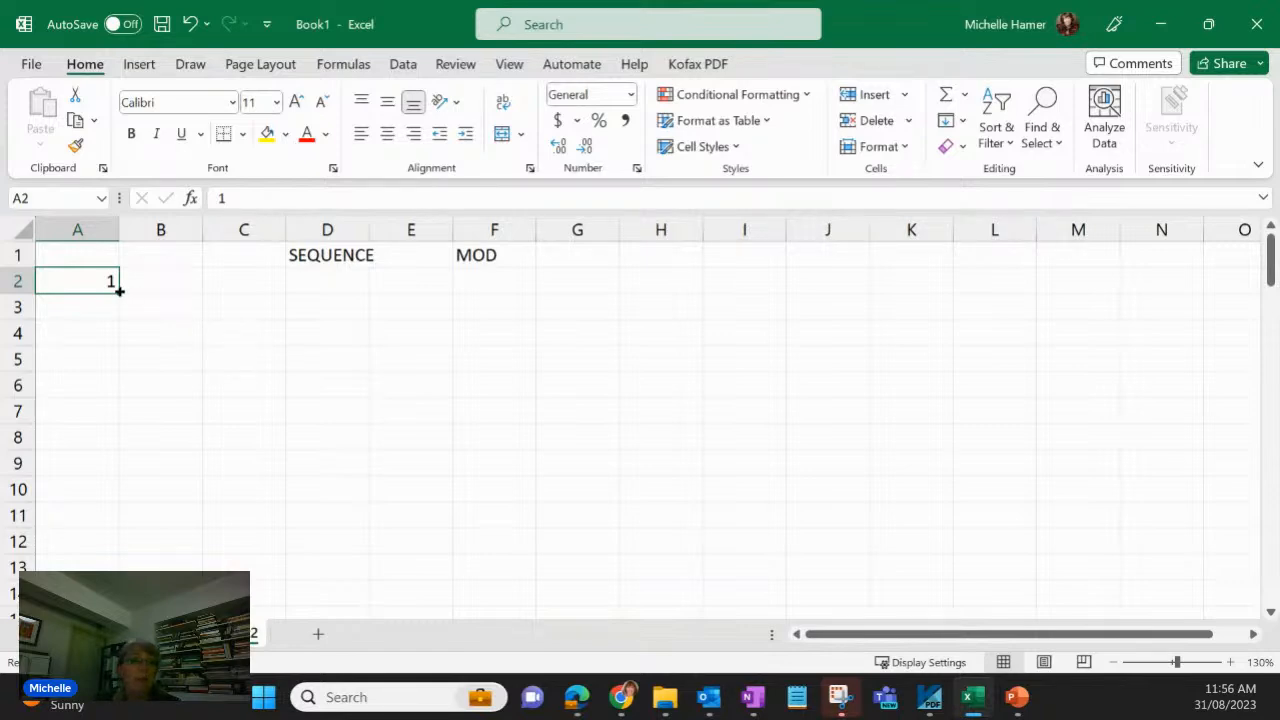
drag(119, 290, 121, 492)
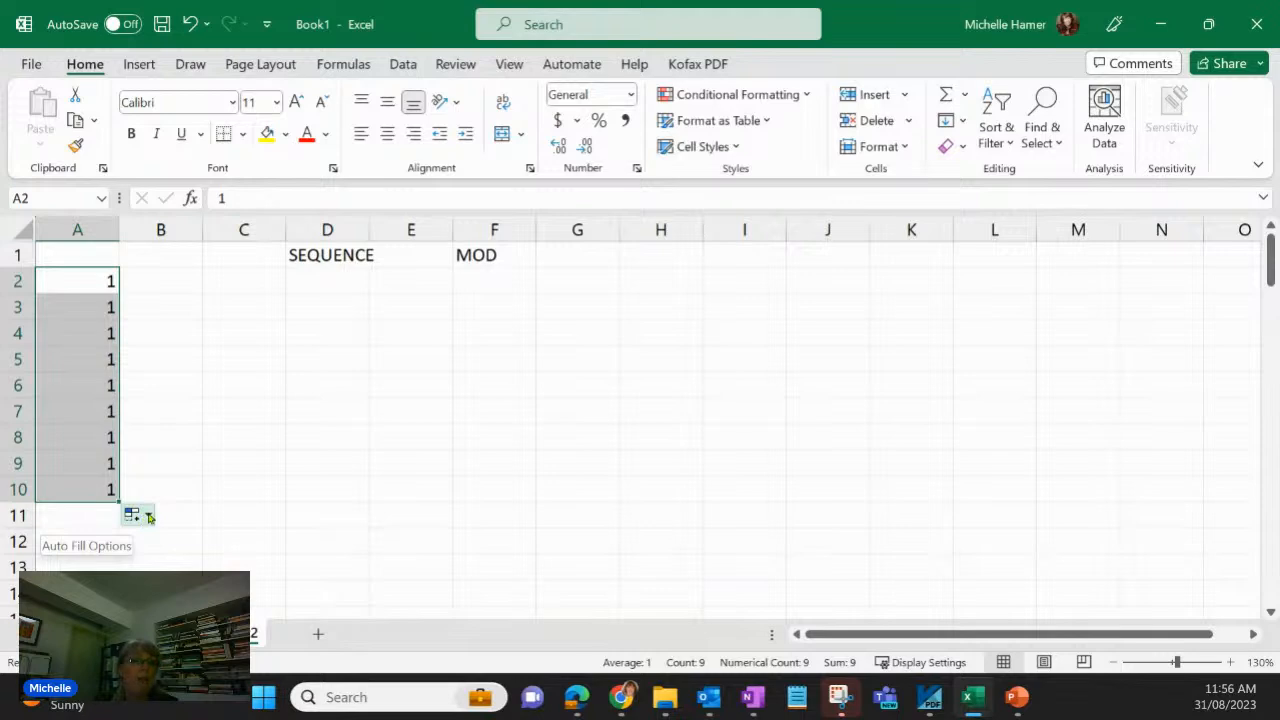
click(148, 517)
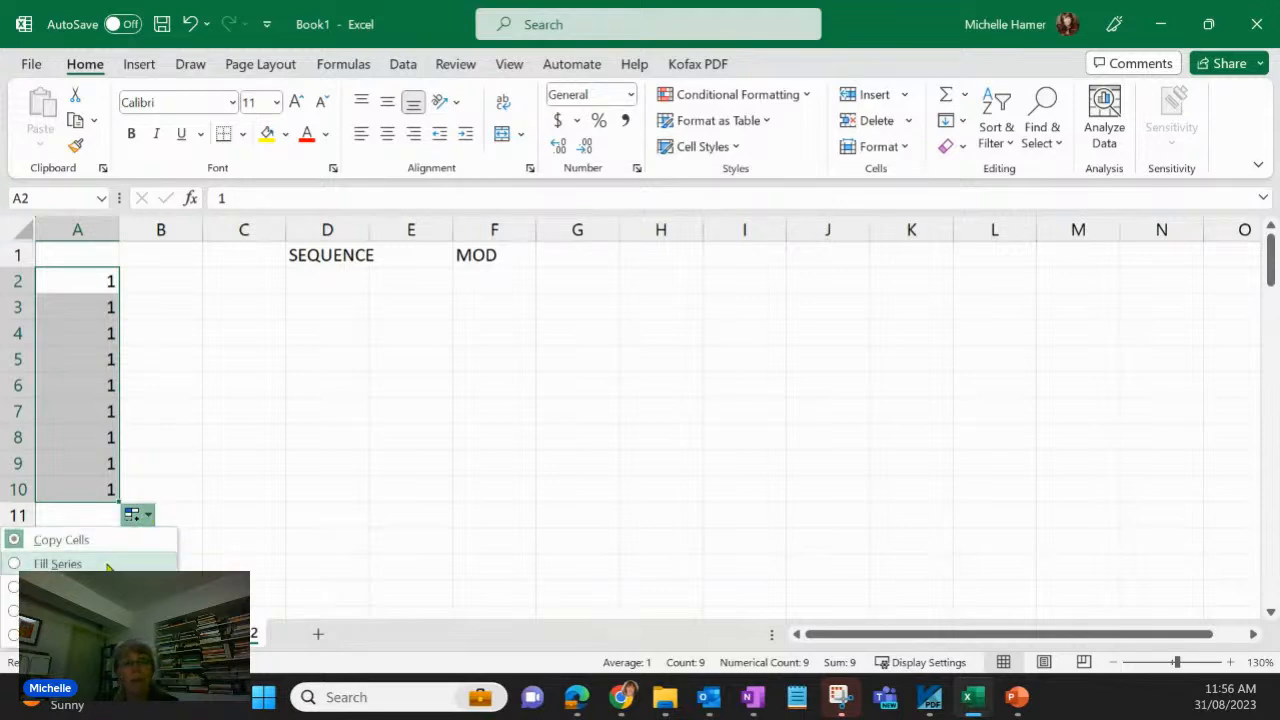
click(58, 564)
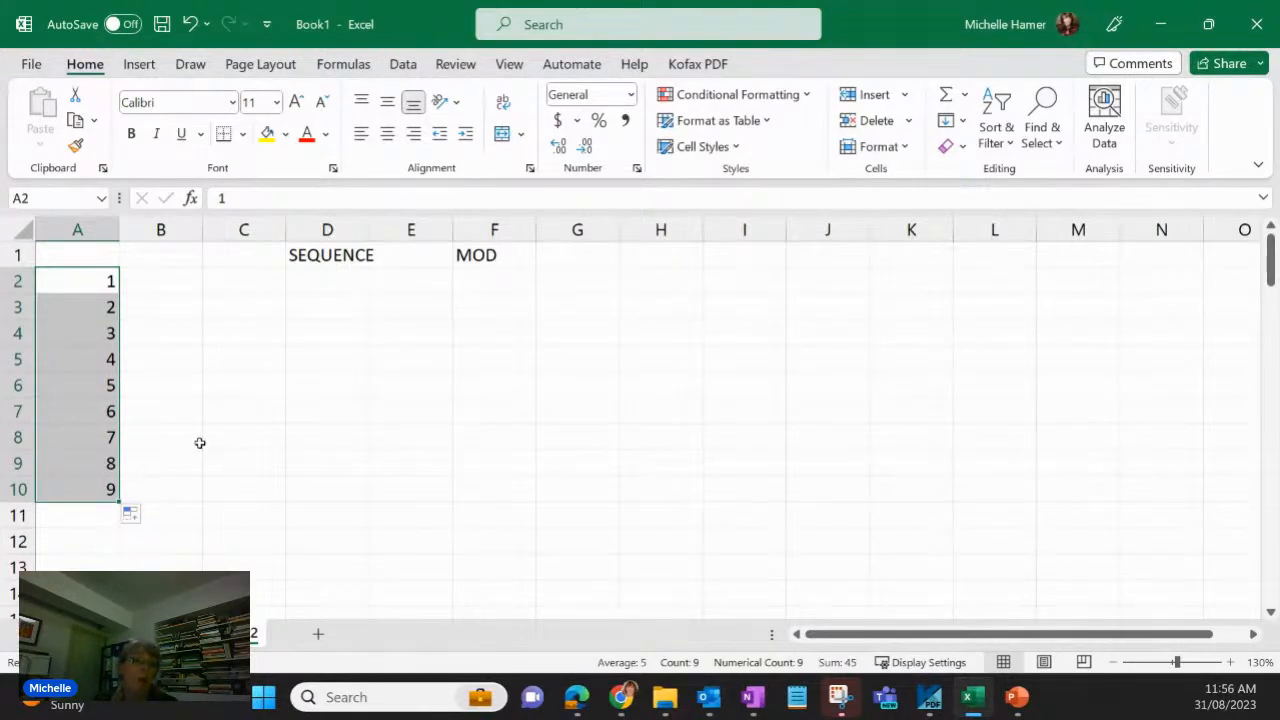
click(170, 289)
text(1)
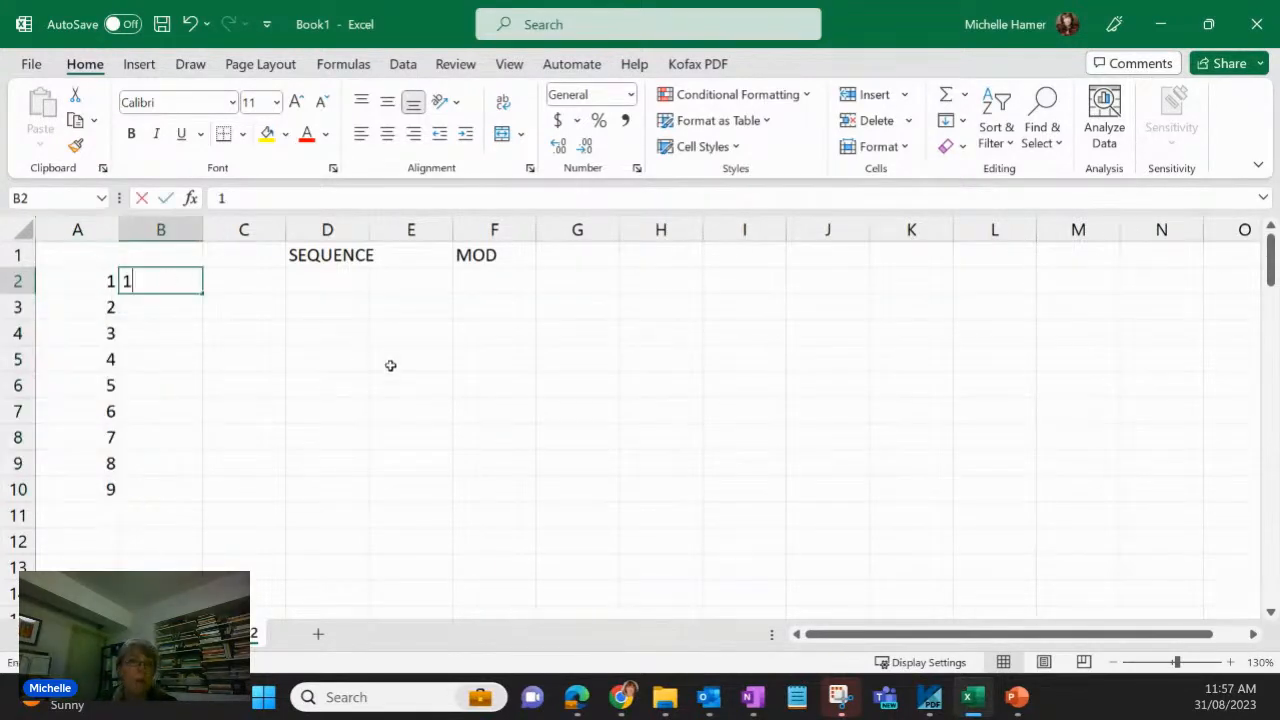
key(Return)
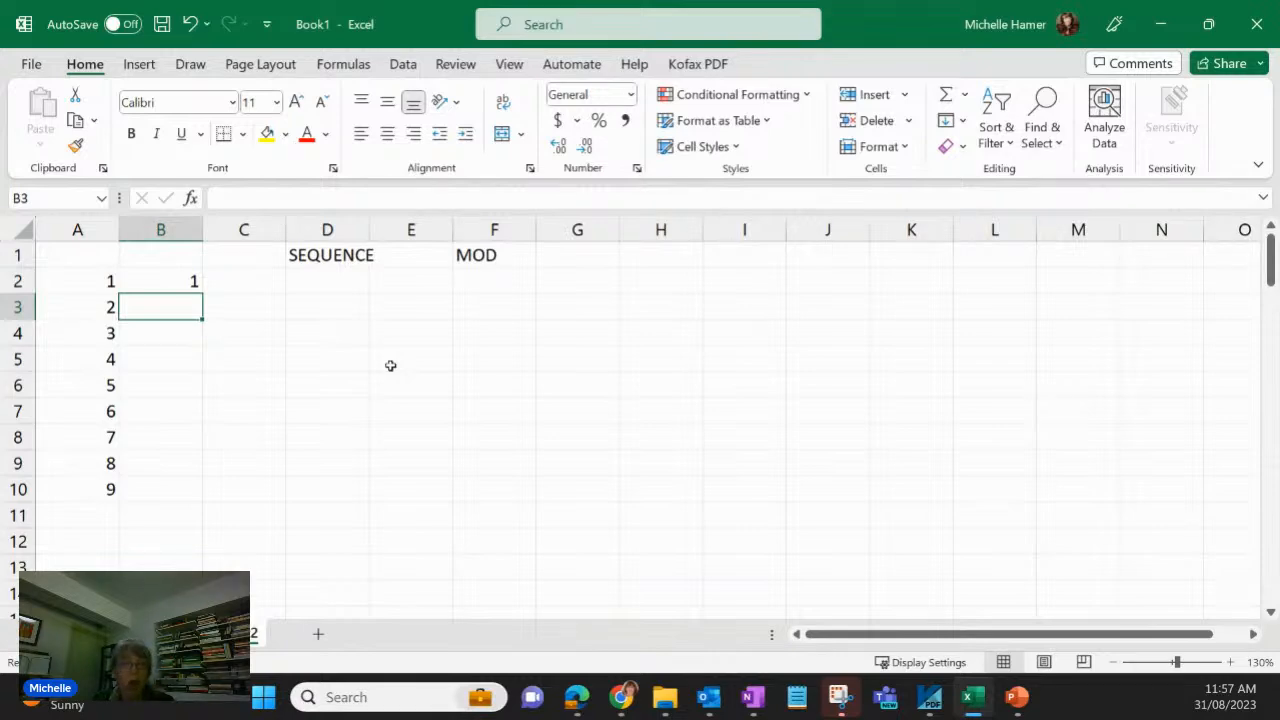
Step: Enter 5 in B2 and 7 in B3, and extend the pattern down to B10
key(Up)
text(5)
key(Return)
text(7)
key(Return)
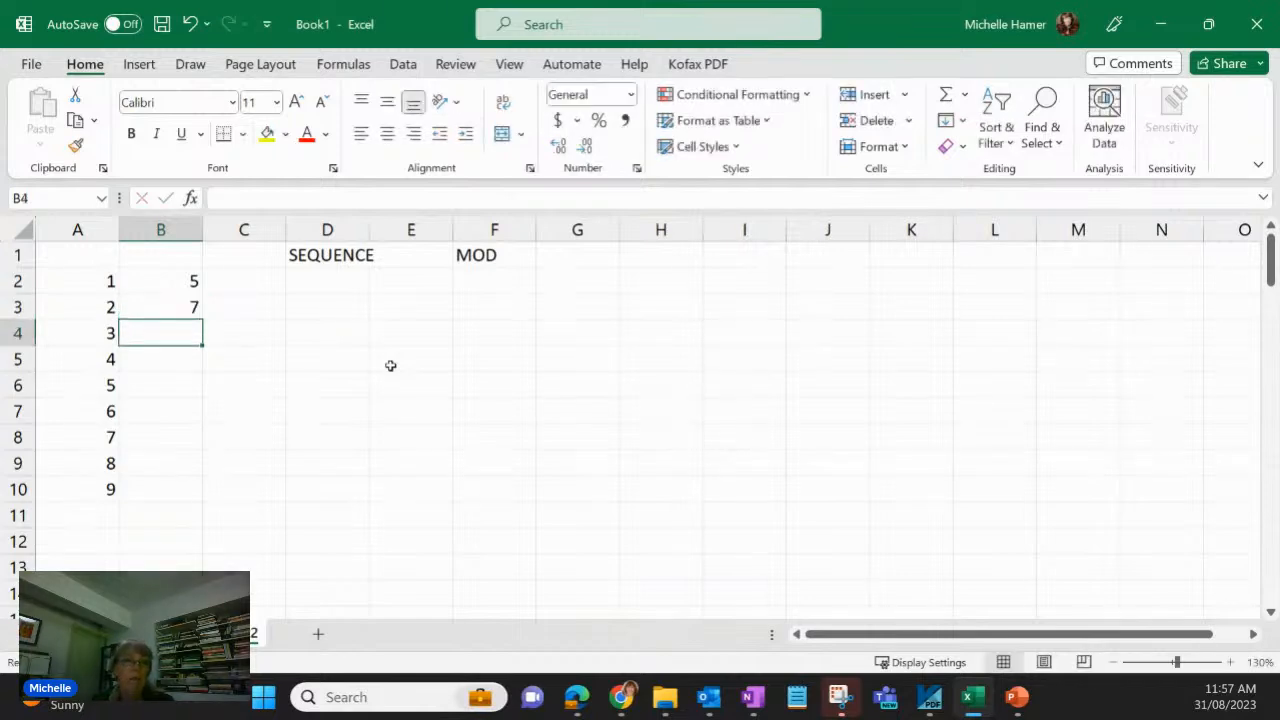
drag(150, 278, 147, 302)
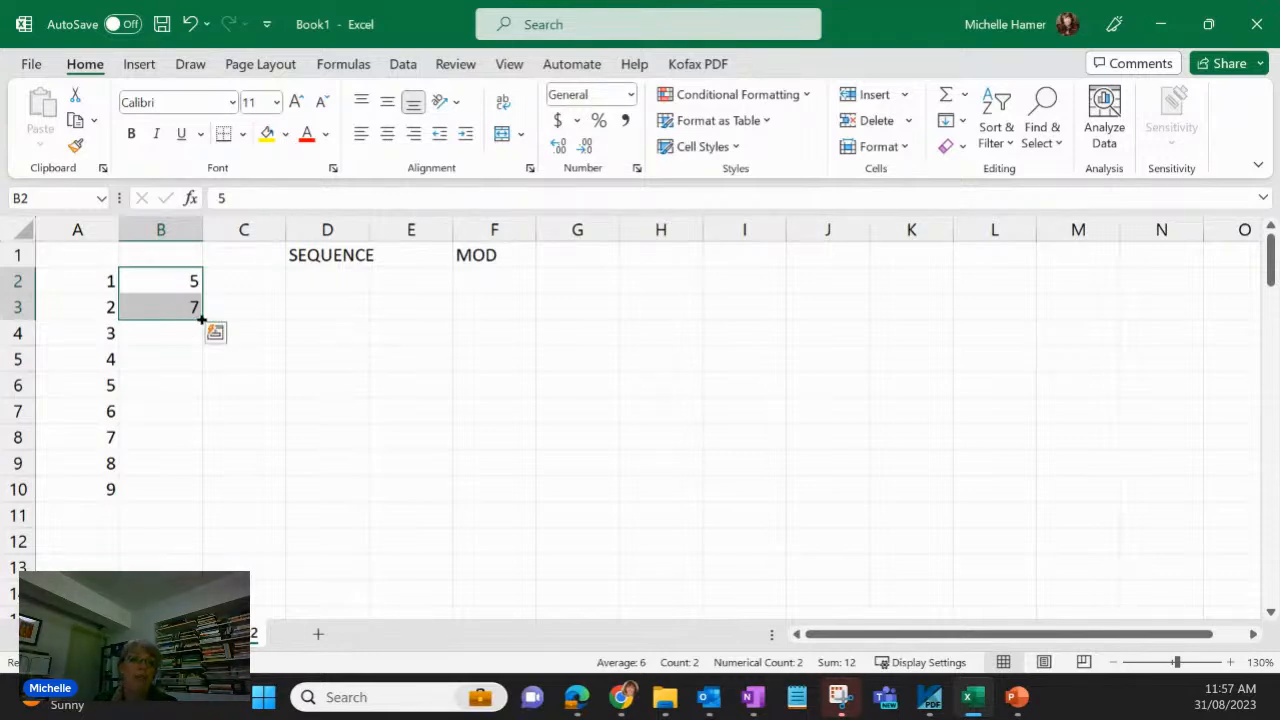
drag(201, 319, 199, 500)
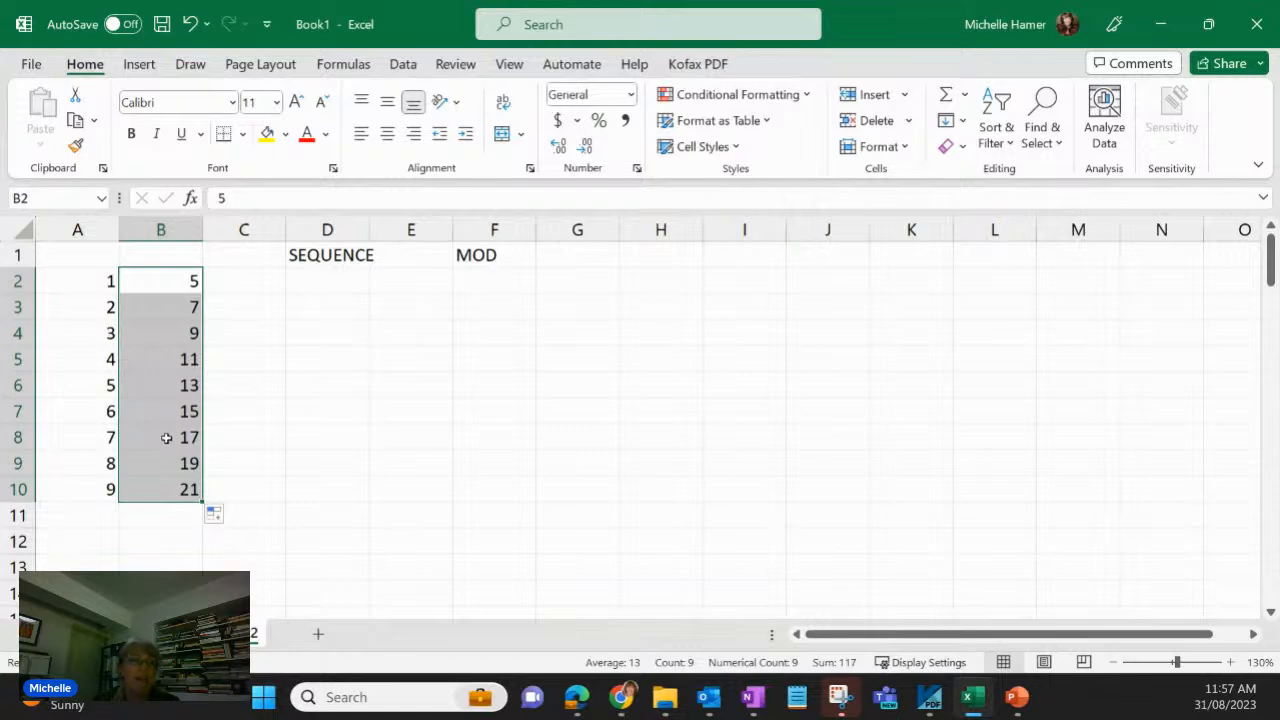
Step: Enter =SEQUENCE(100,,5,2) in D2 to list 100 numbers starting at 5 in steps of 2, and check the spilled list
click(317, 287)
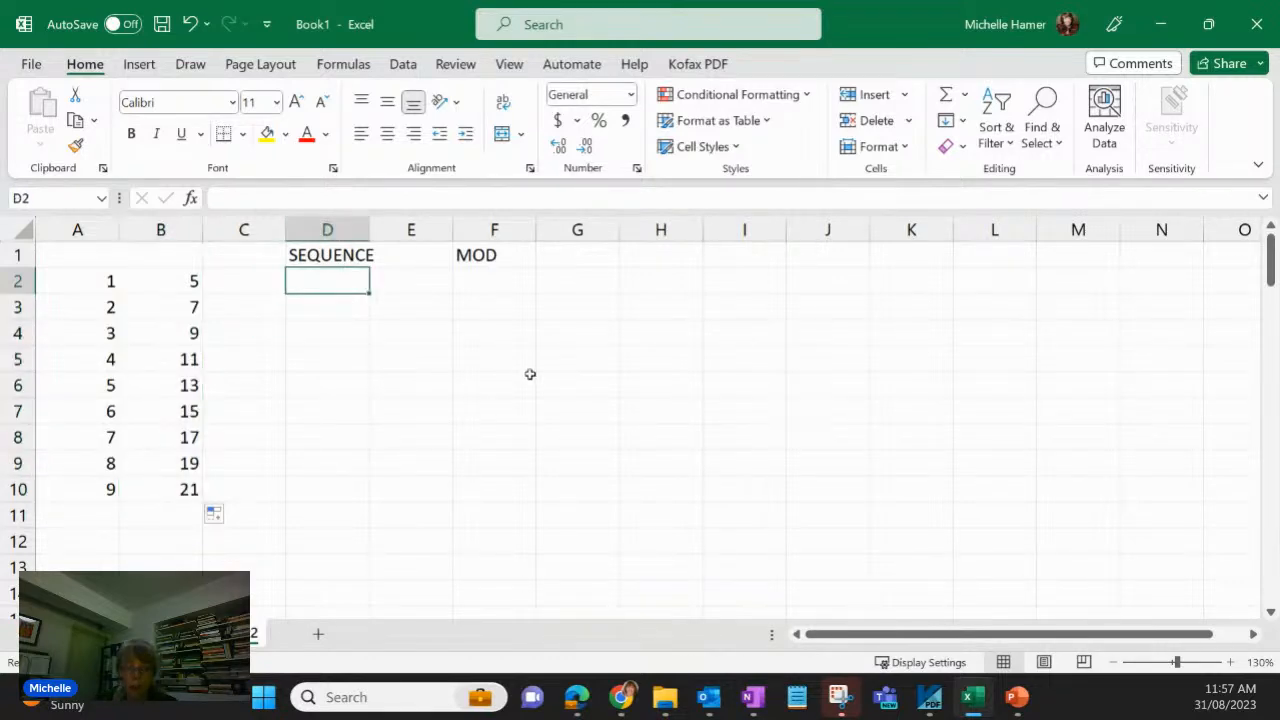
text(=)
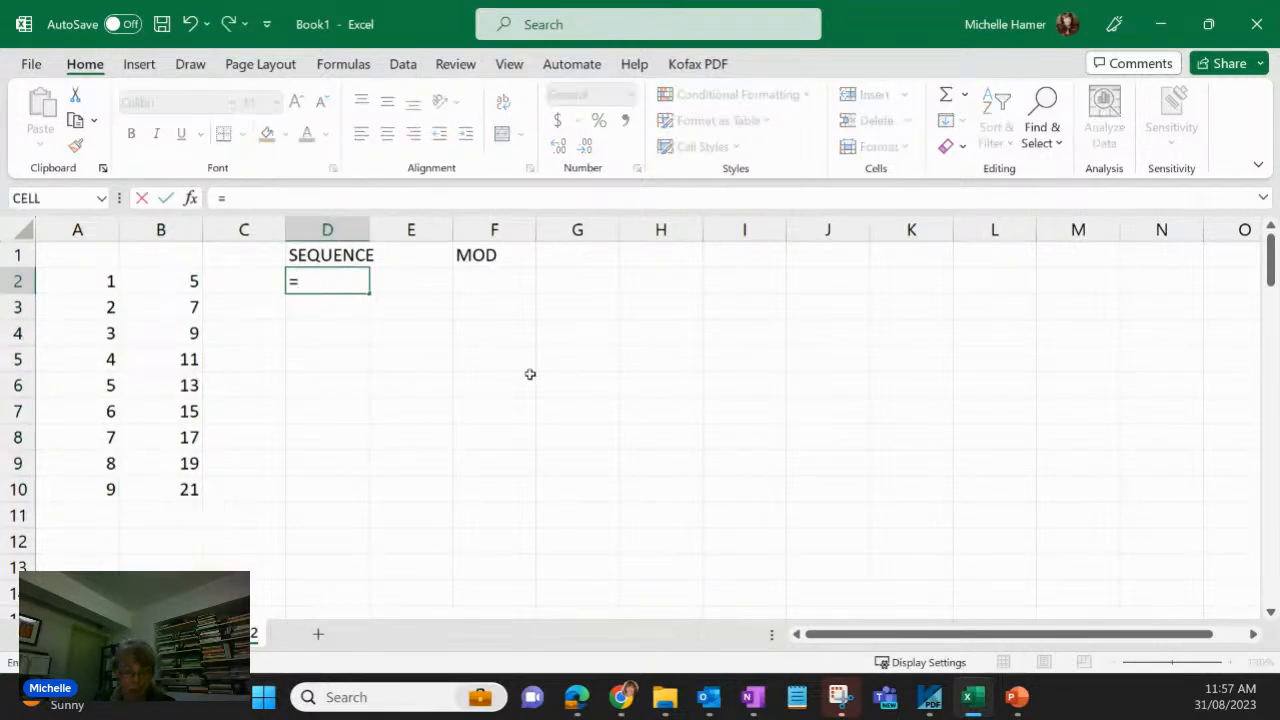
text(se)
key(Down)
key(Down)
key(Down)
key(Down)
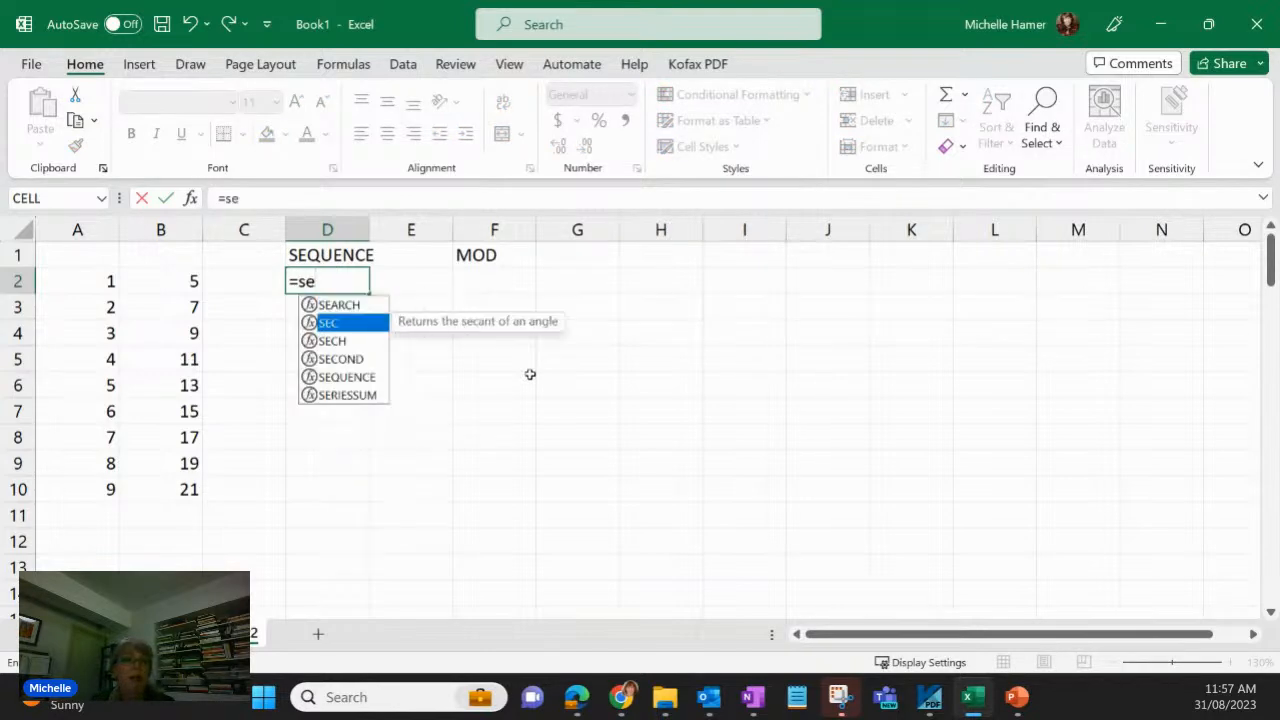
key(Tab)
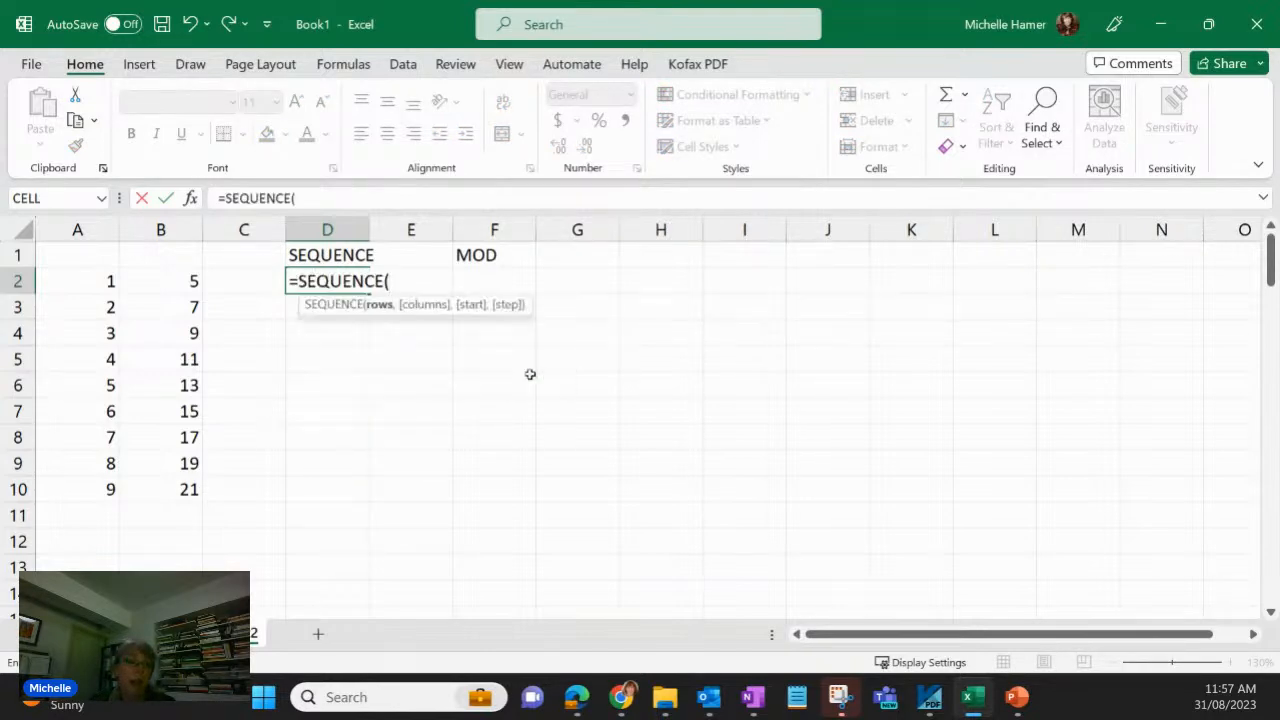
text(100)
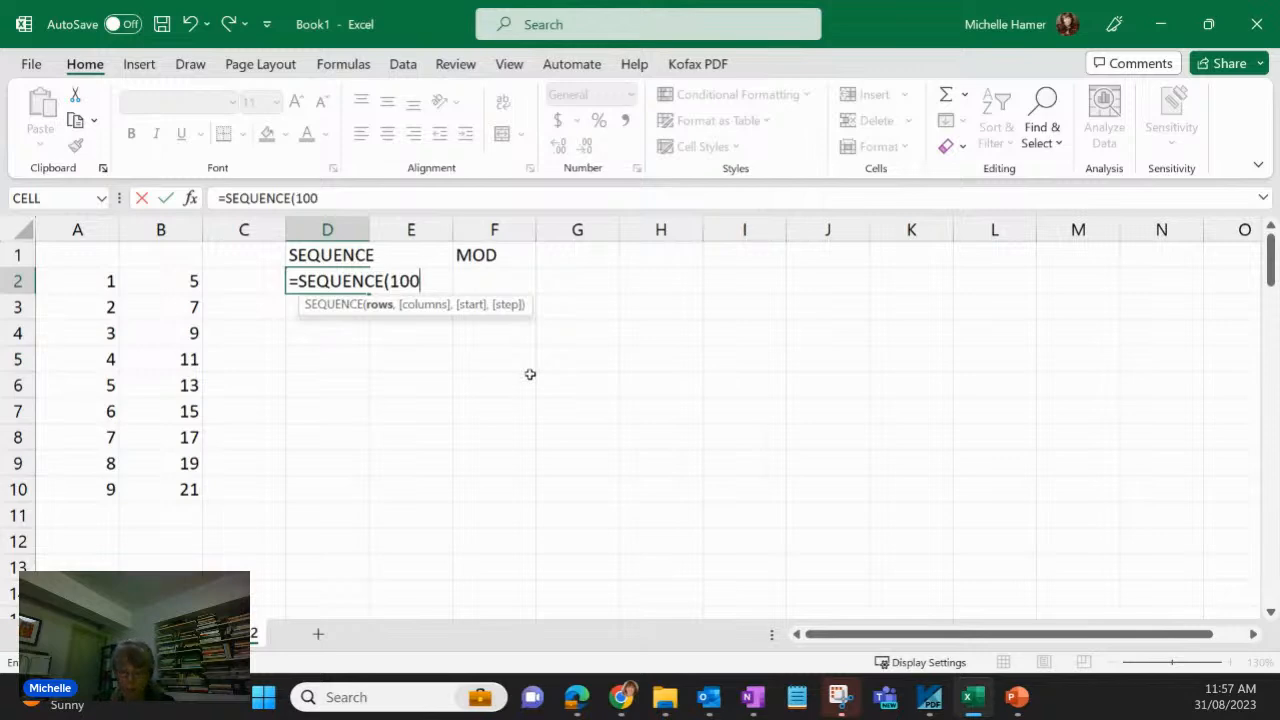
text(,)
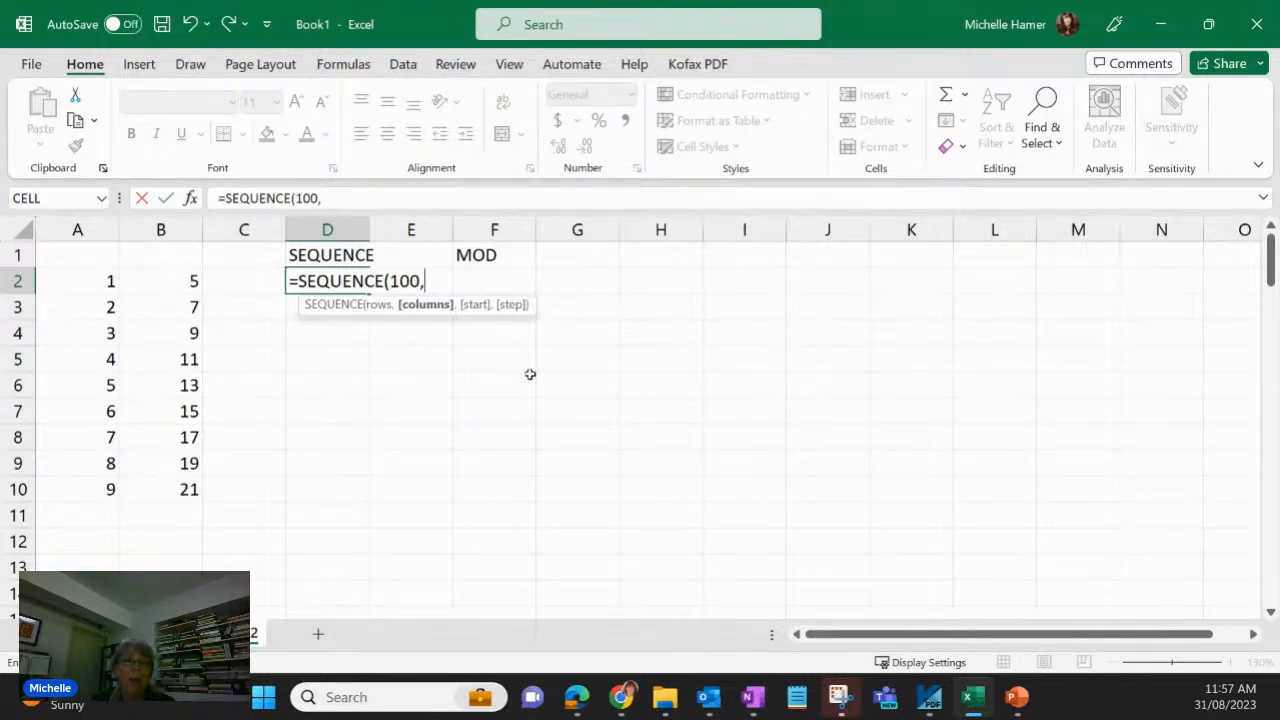
text(,)
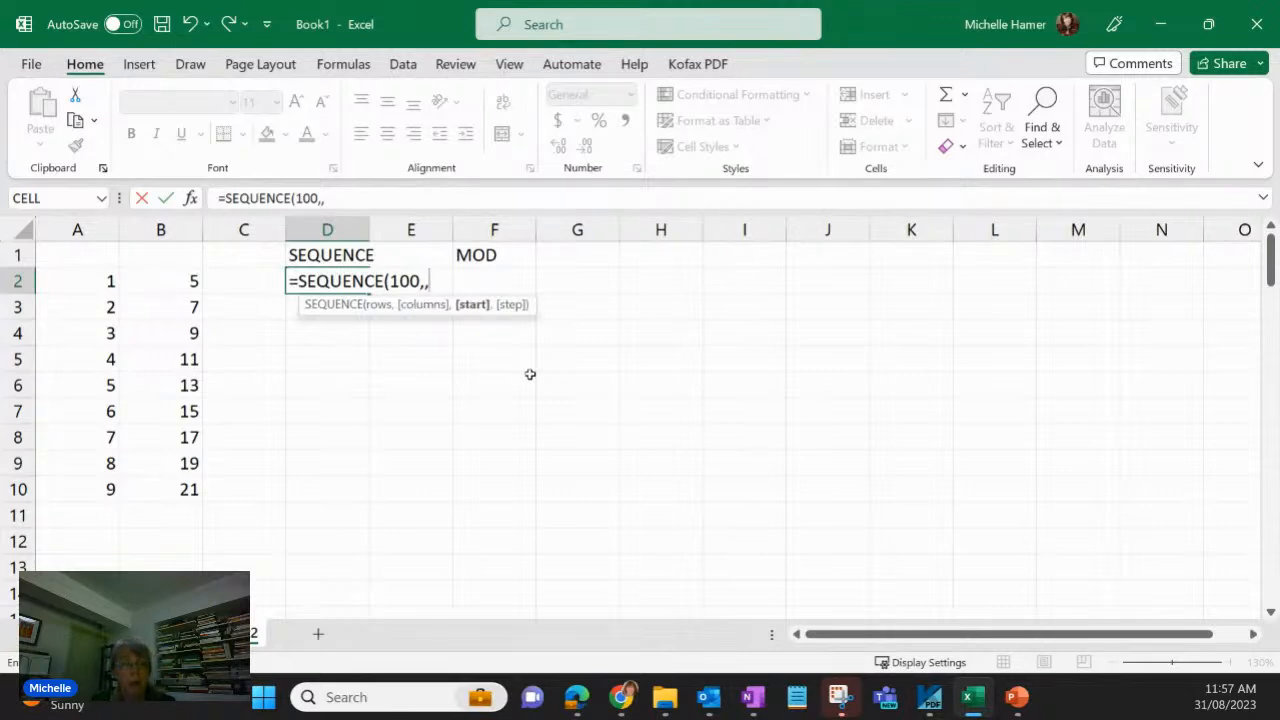
text(5,2)
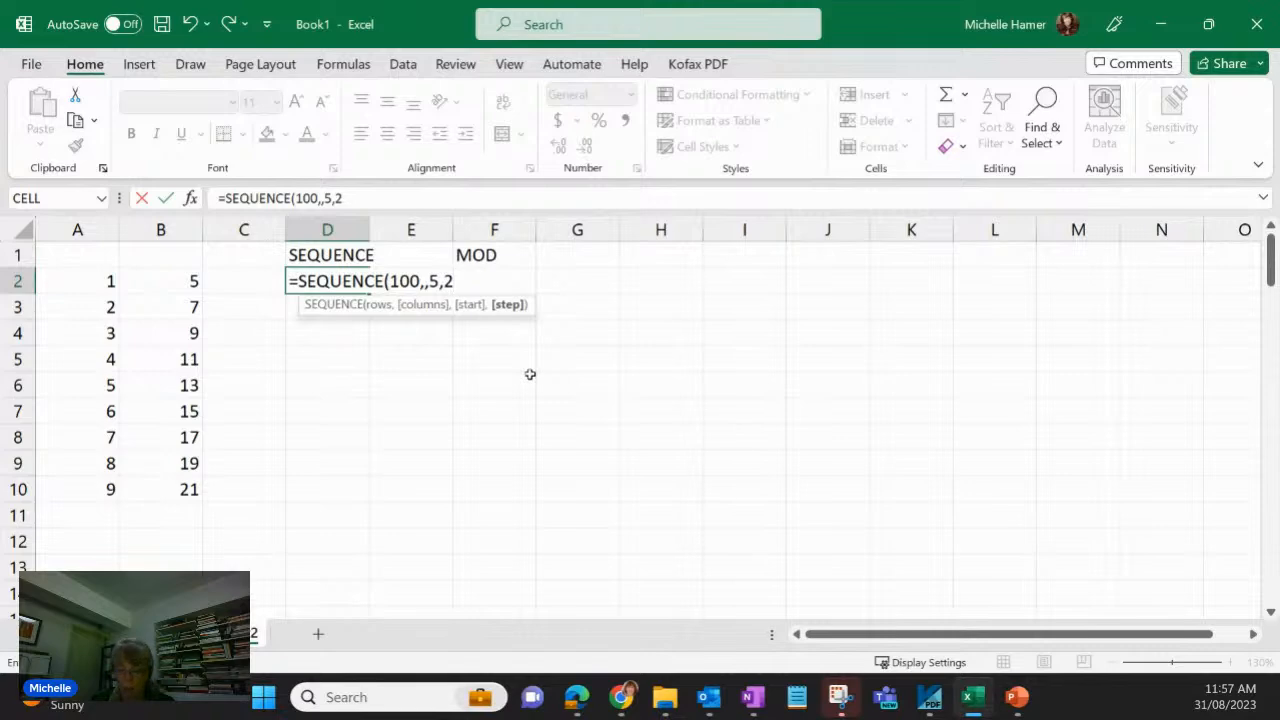
text())
key(ctrl+Return)
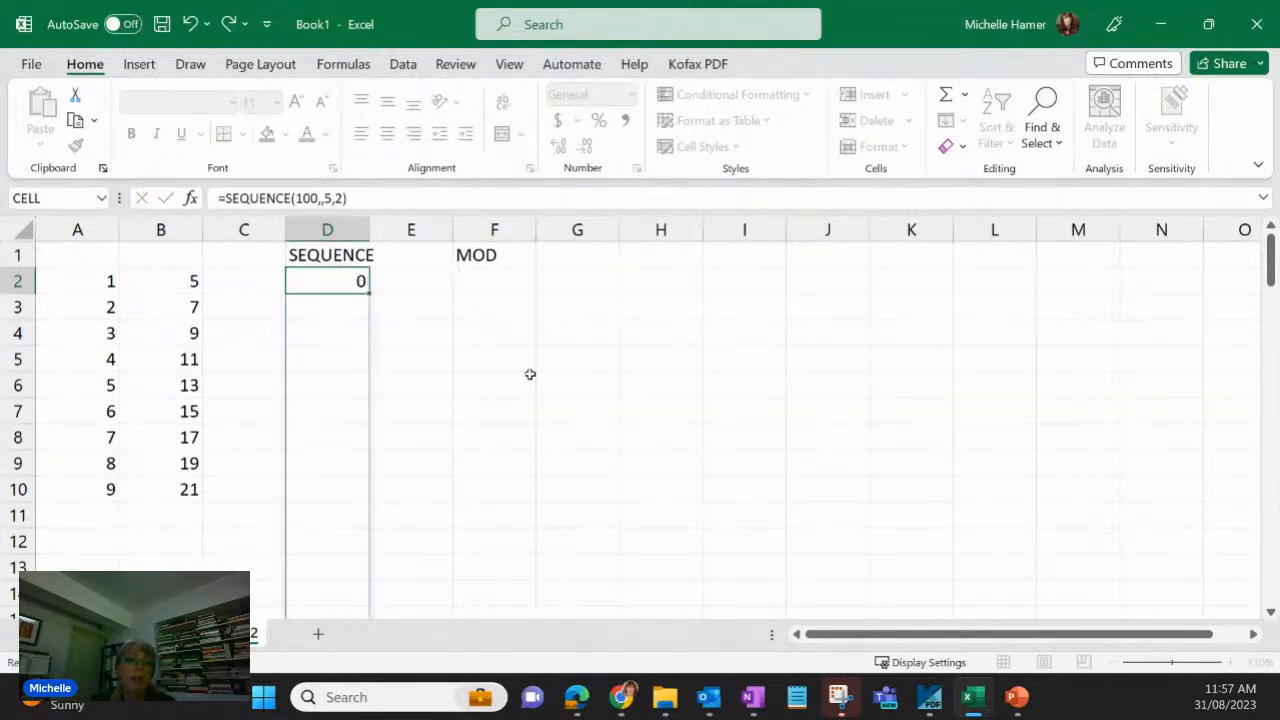
key(Return)
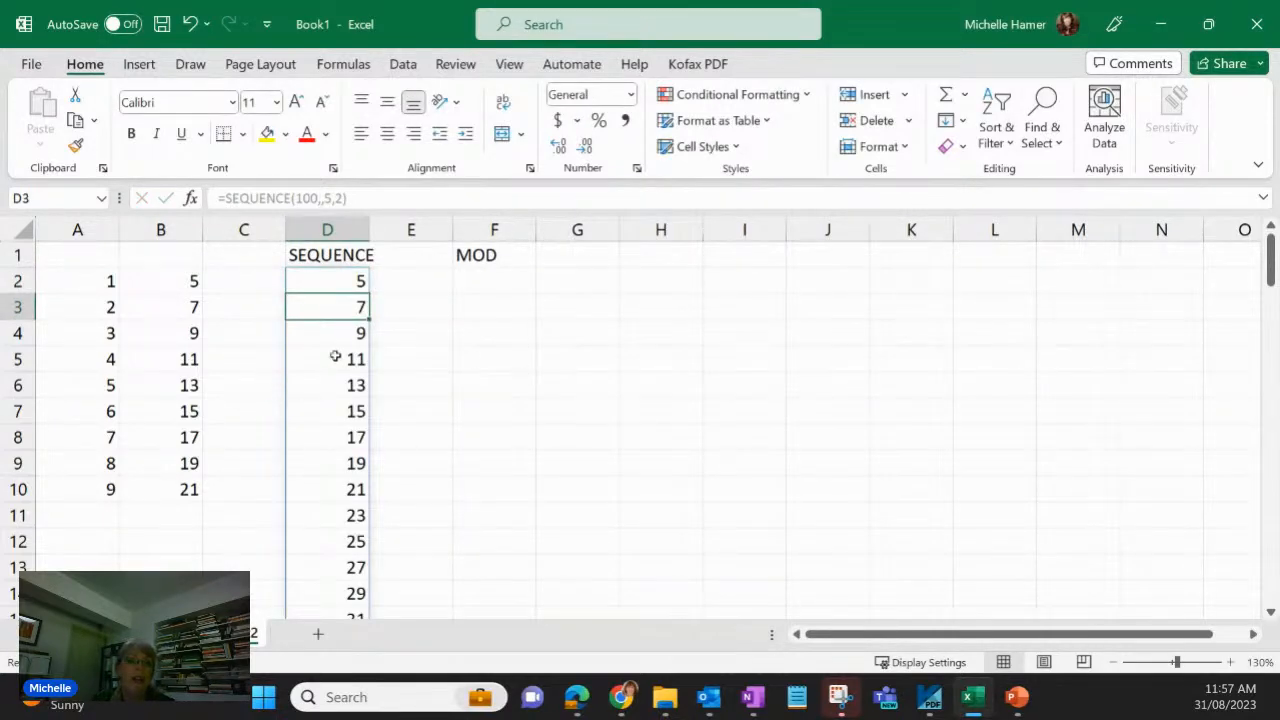
scroll(338, 443, down, 10)
scroll(345, 465, down, 4)
scroll(345, 463, up, 14)
Step: Enter 1 in F2 as the starting value and =MOD(F2,5) in F3 under the MOD heading
click(503, 286)
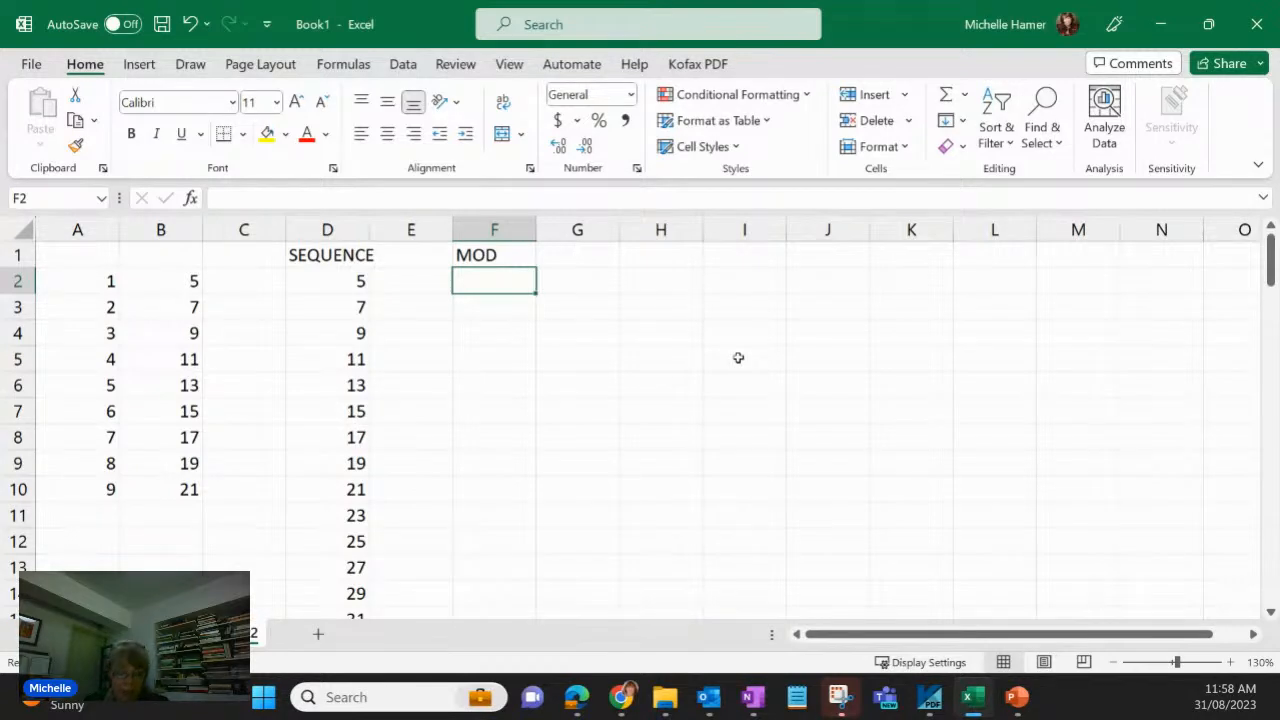
text(1)
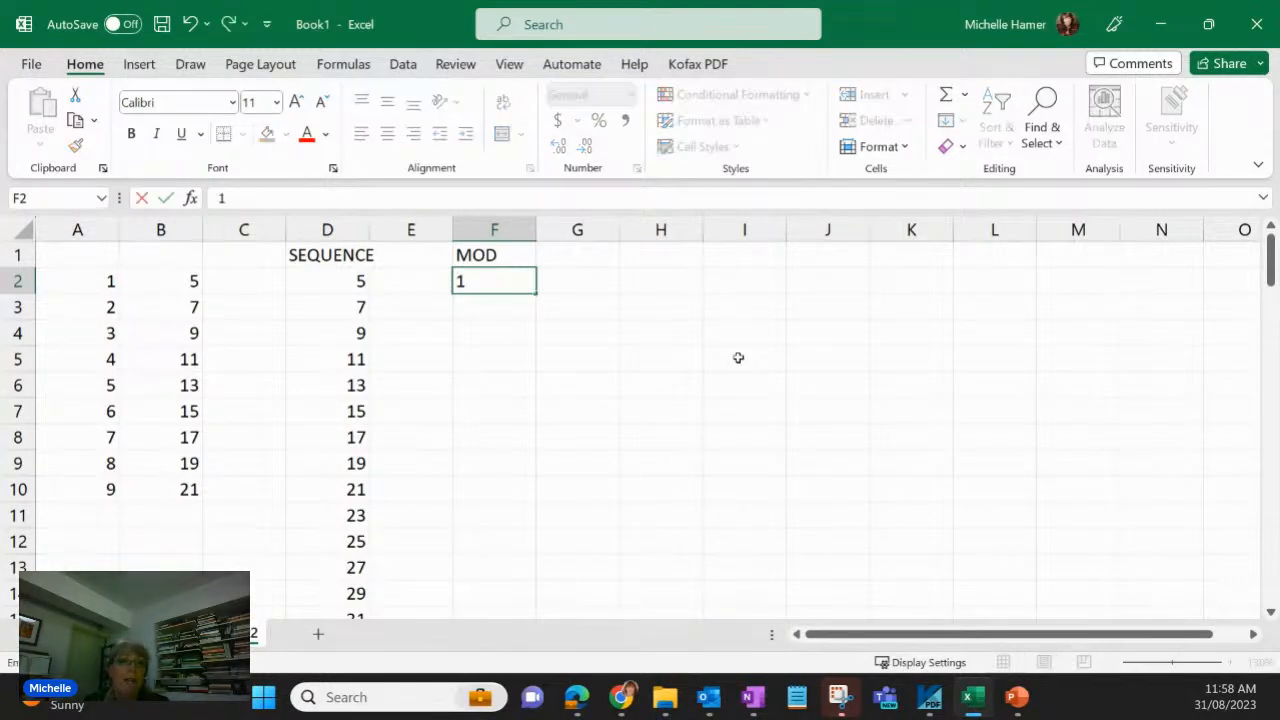
key(Return)
text(=mo)
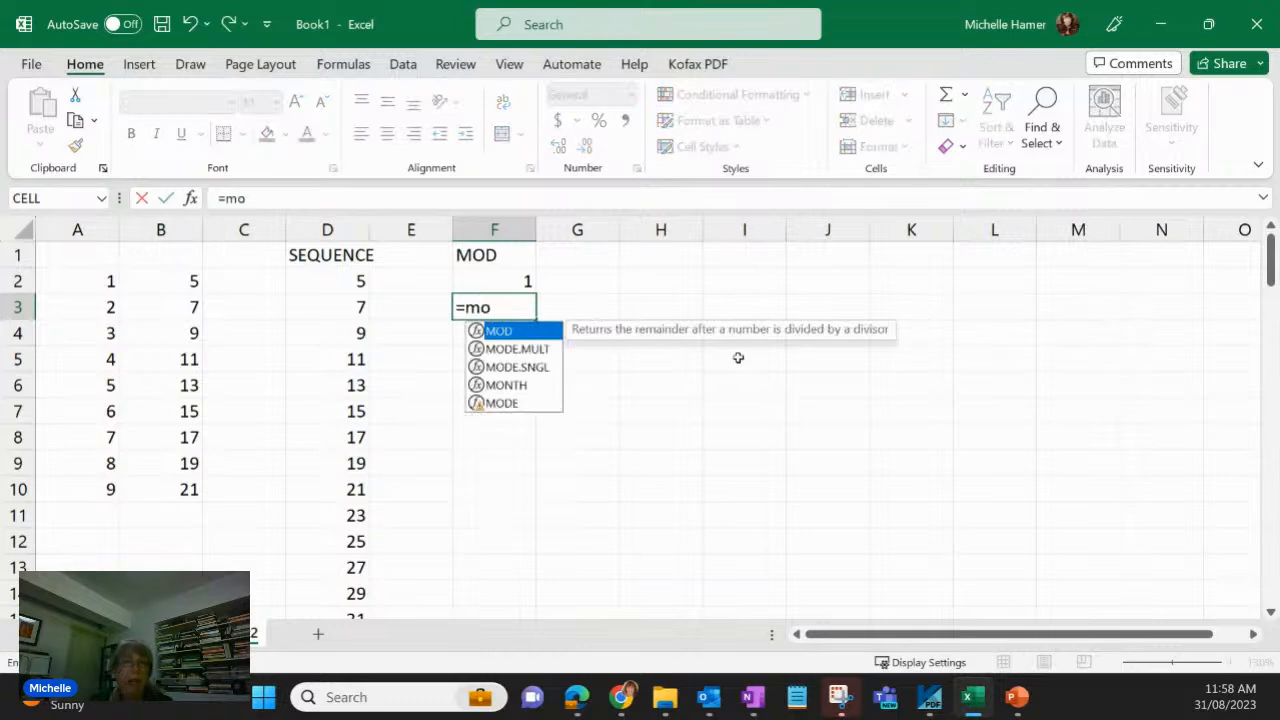
key(Tab)
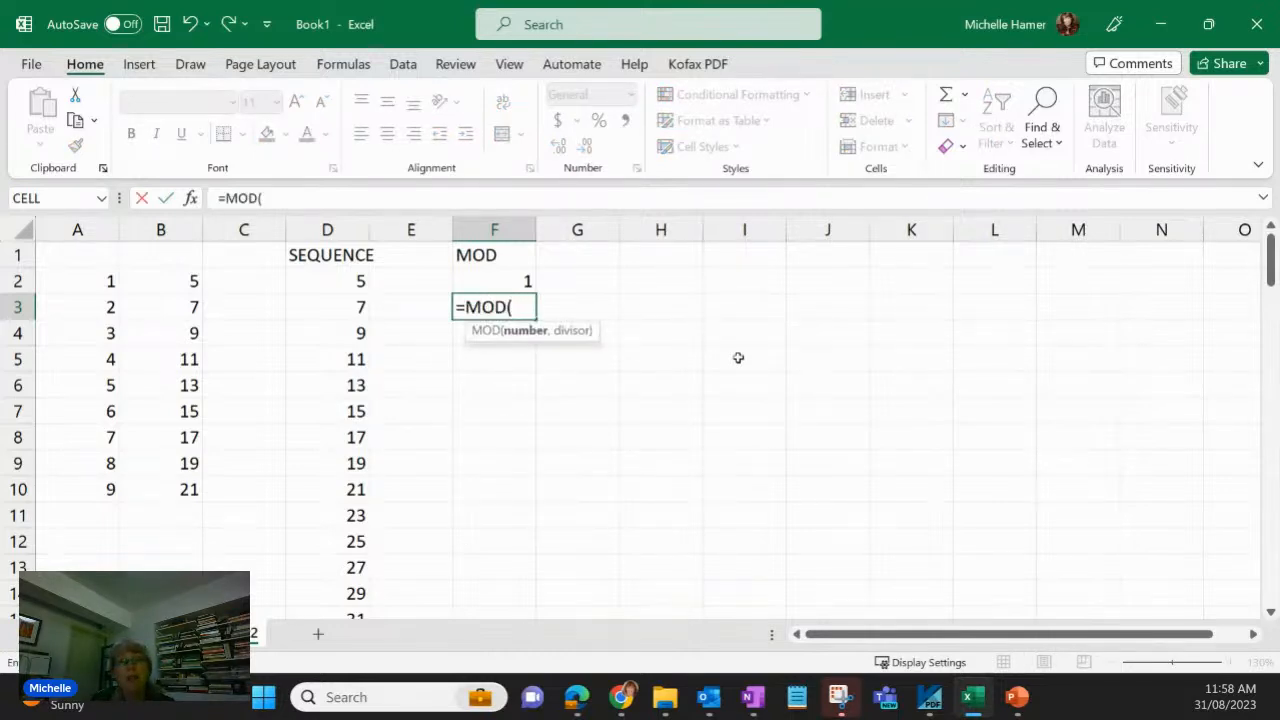
click(481, 282)
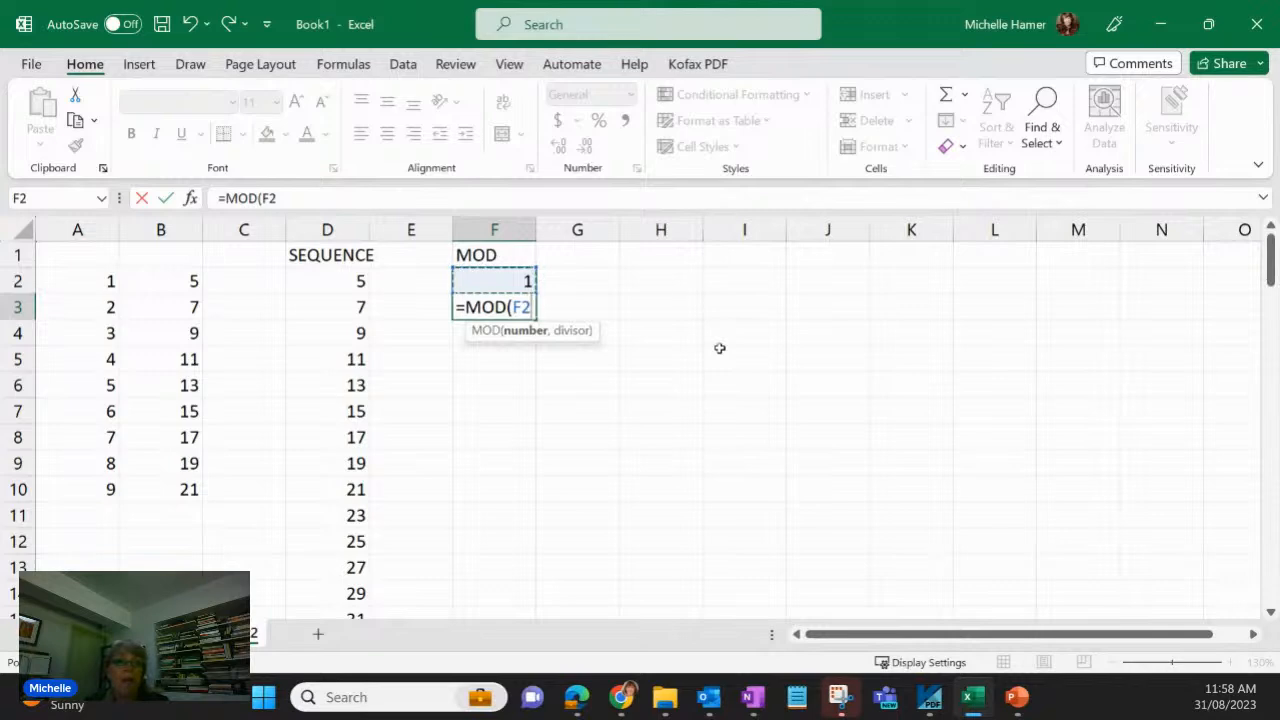
text(,5)
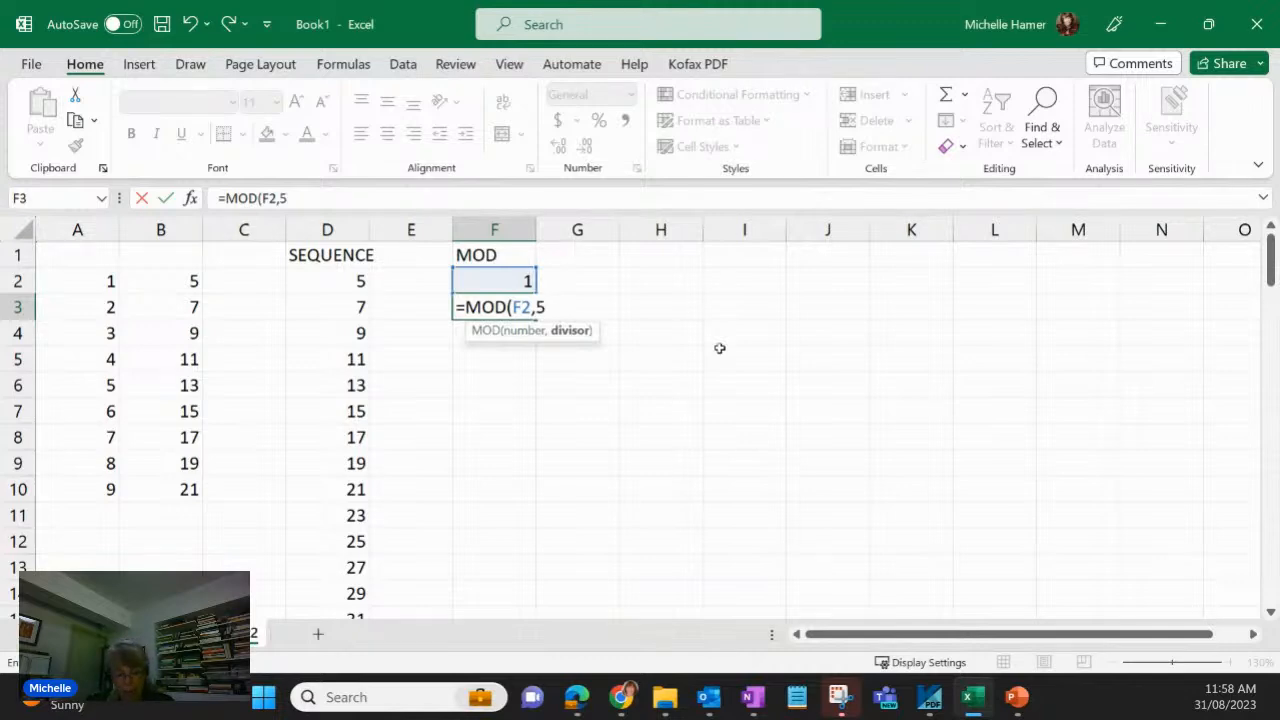
text())
key(ctrl+Return)
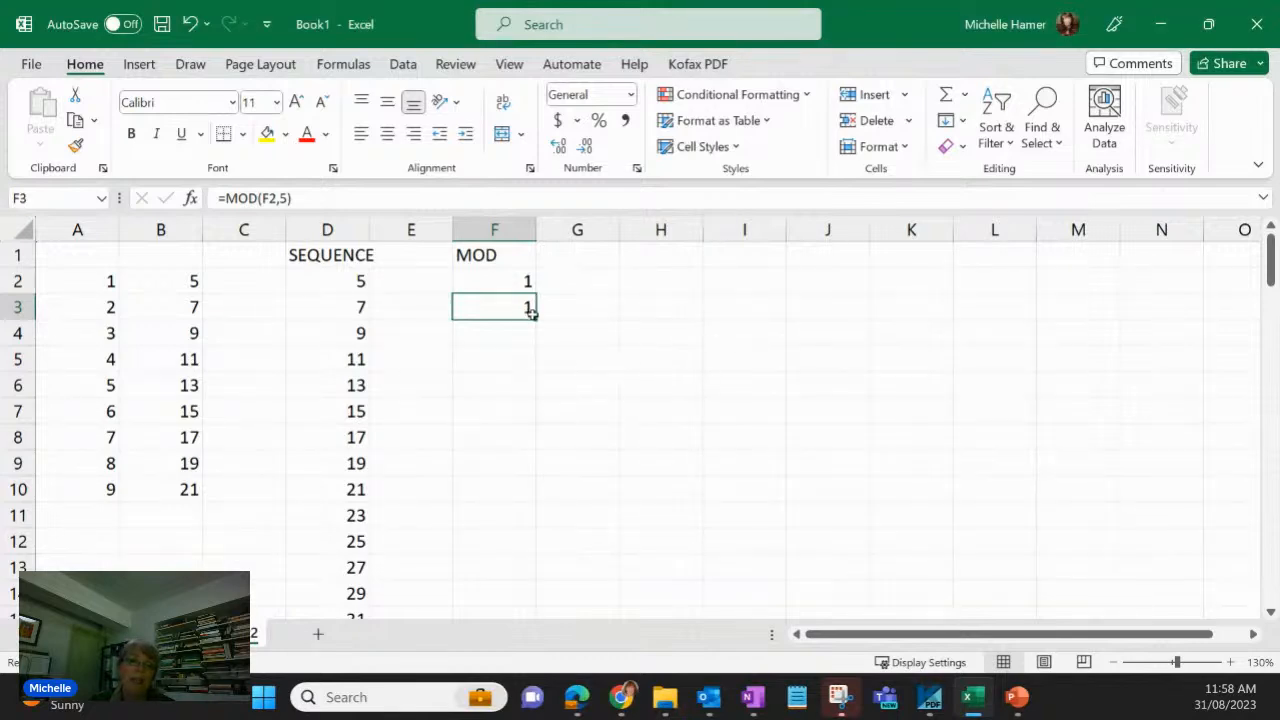
Step: Copy the MOD formula from F3 down to F7
drag(534, 323, 530, 378)
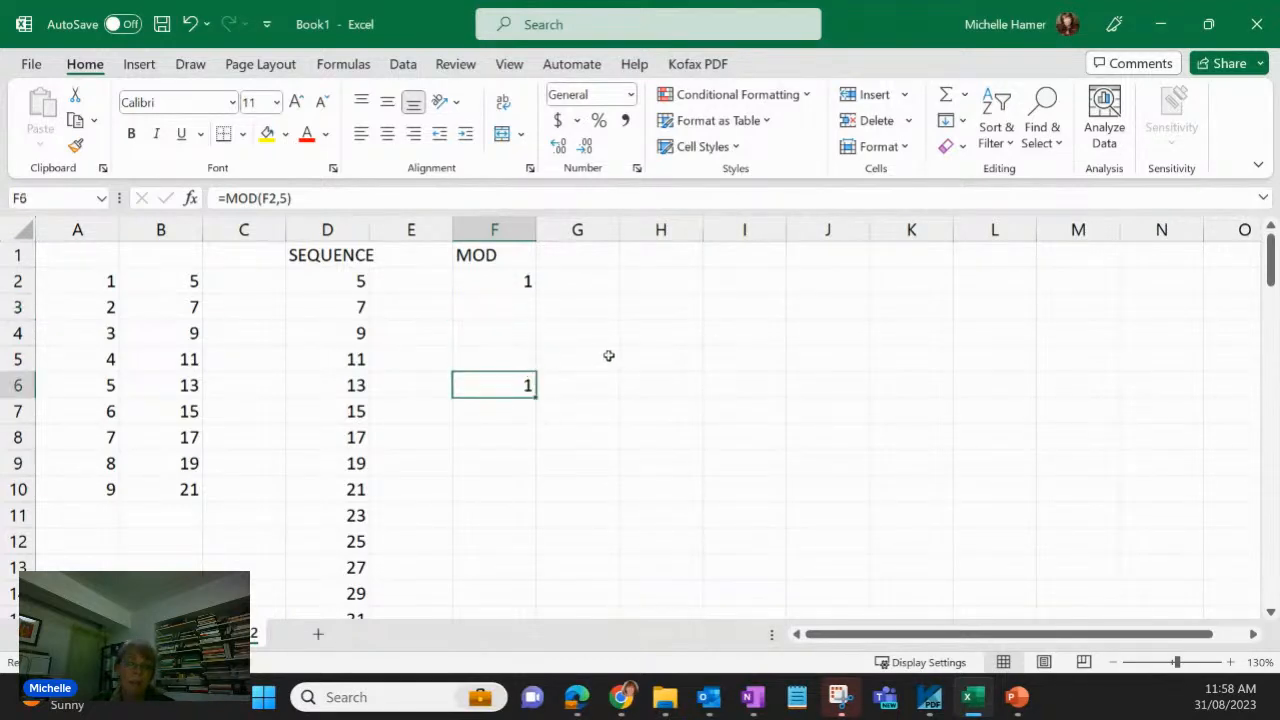
key(ctrl+z)
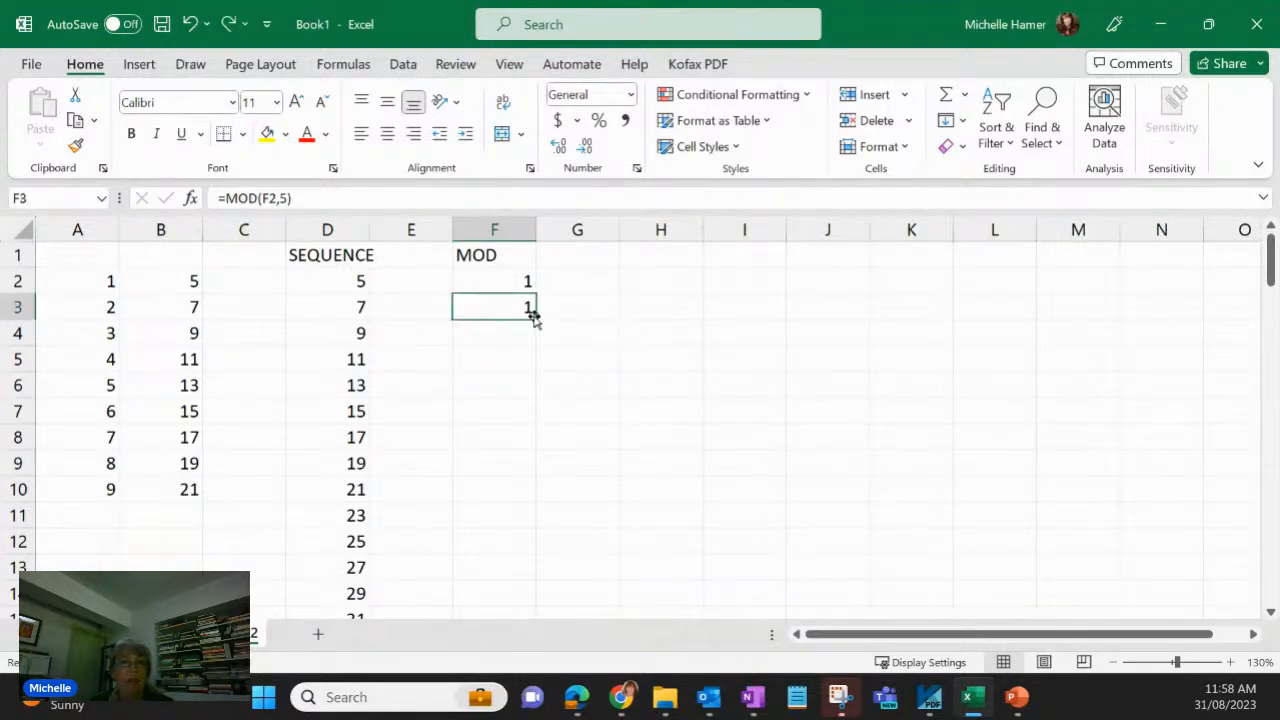
drag(536, 318, 530, 430)
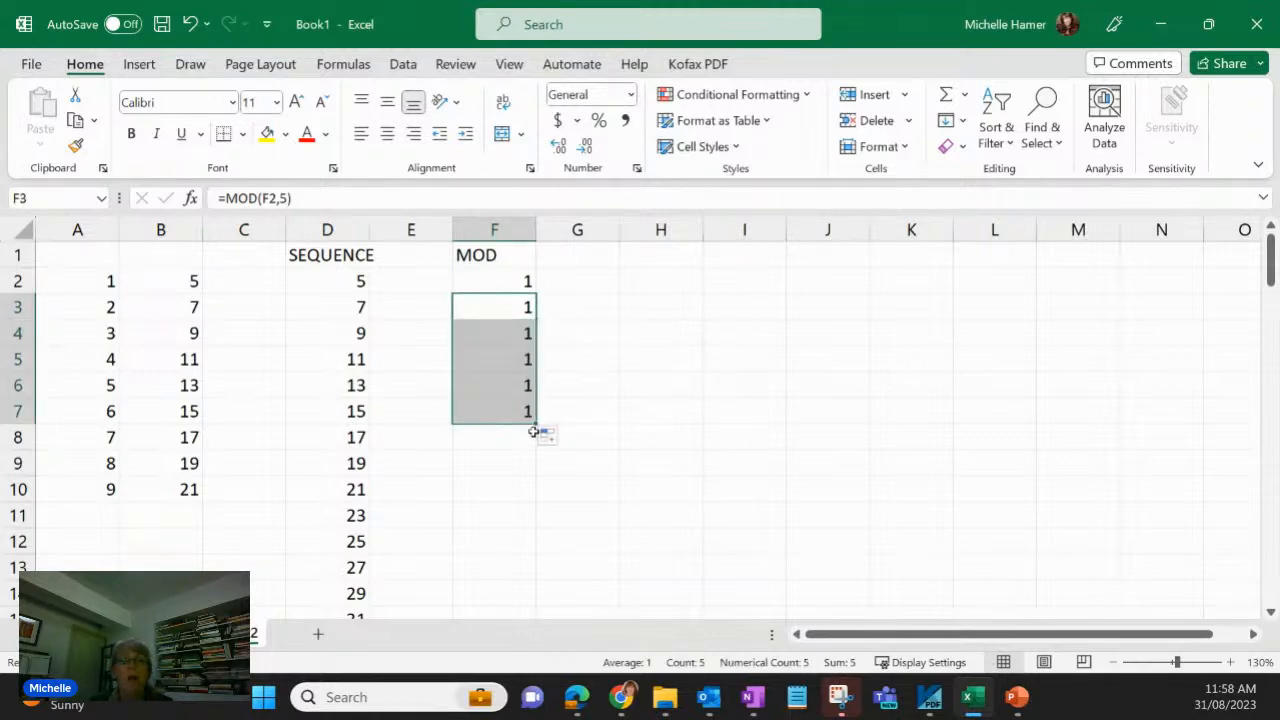
Step: Change the formula in F3 to =MOD(F2,5)+1
click(500, 308)
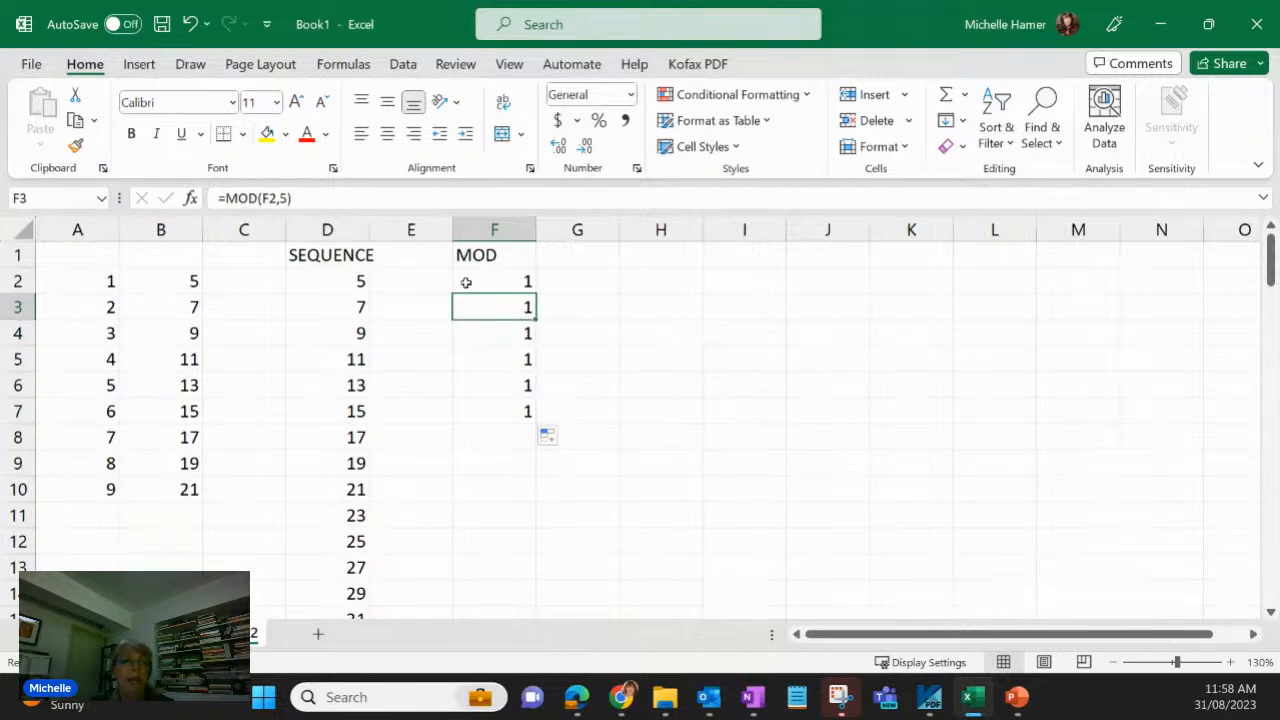
click(334, 198)
text(1)
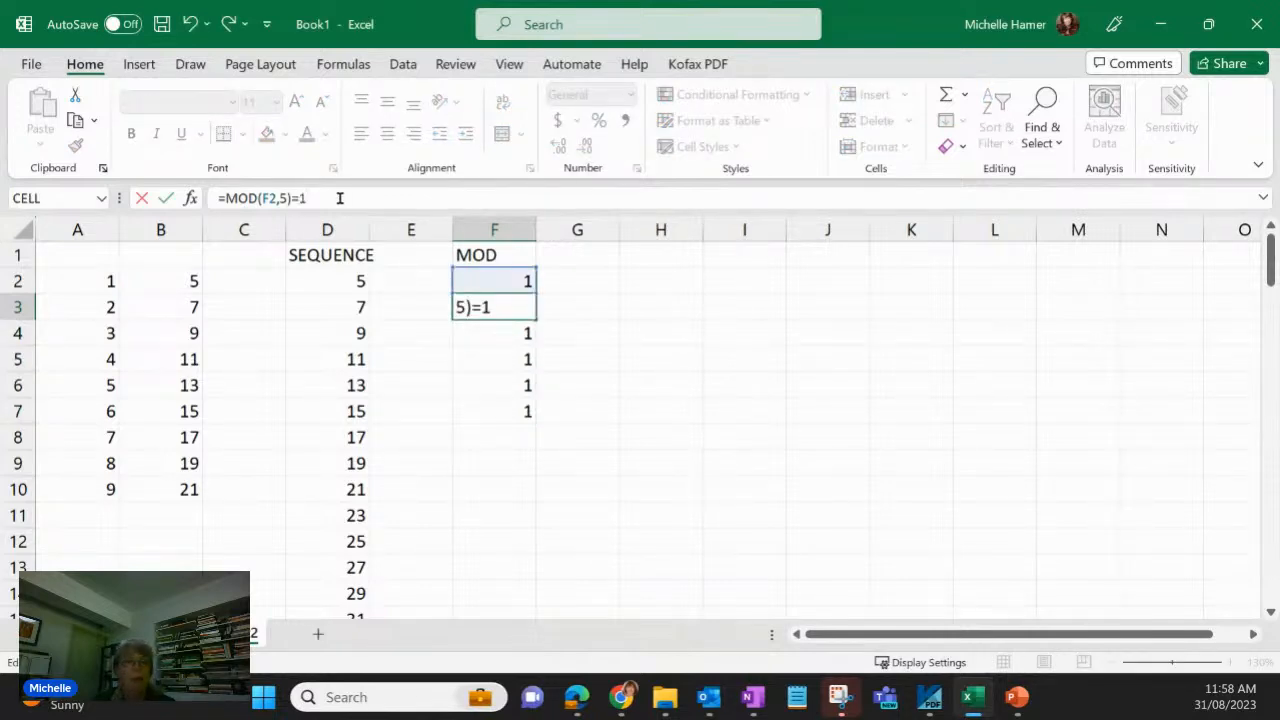
key(ctrl+Return)
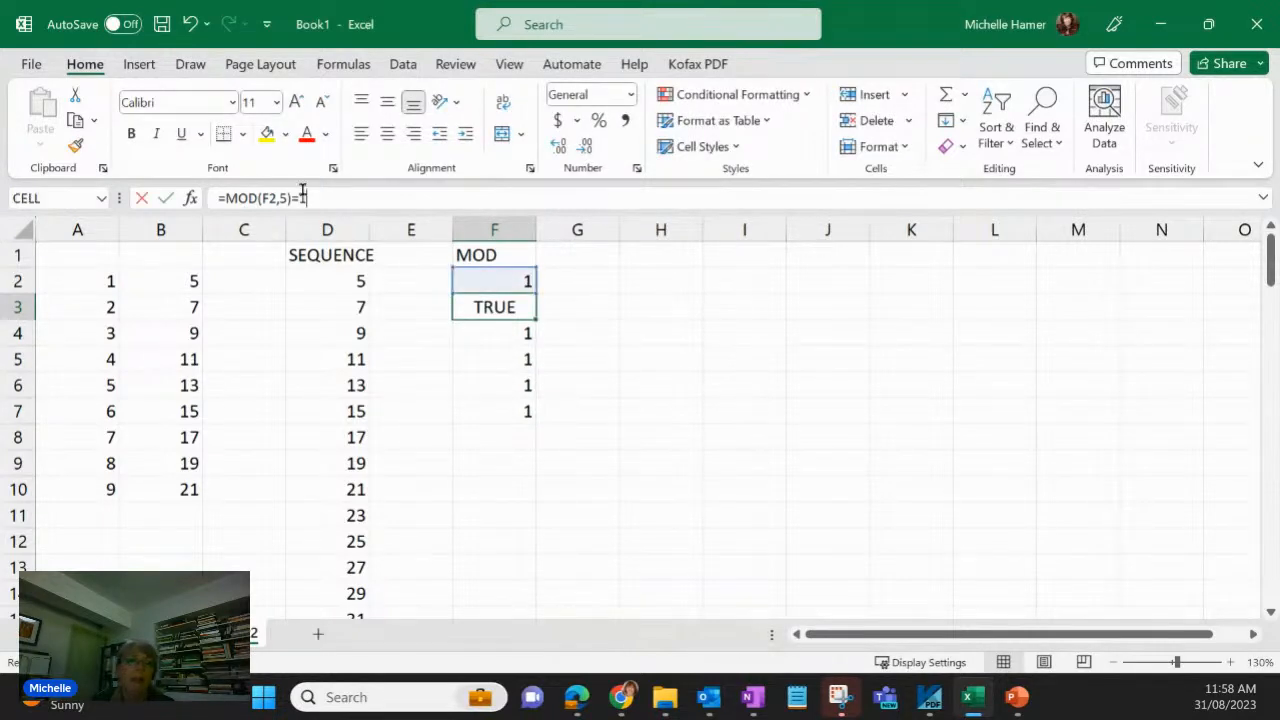
click(360, 203)
key(Left)
key(BackSpace)
text(+)
key(Return)
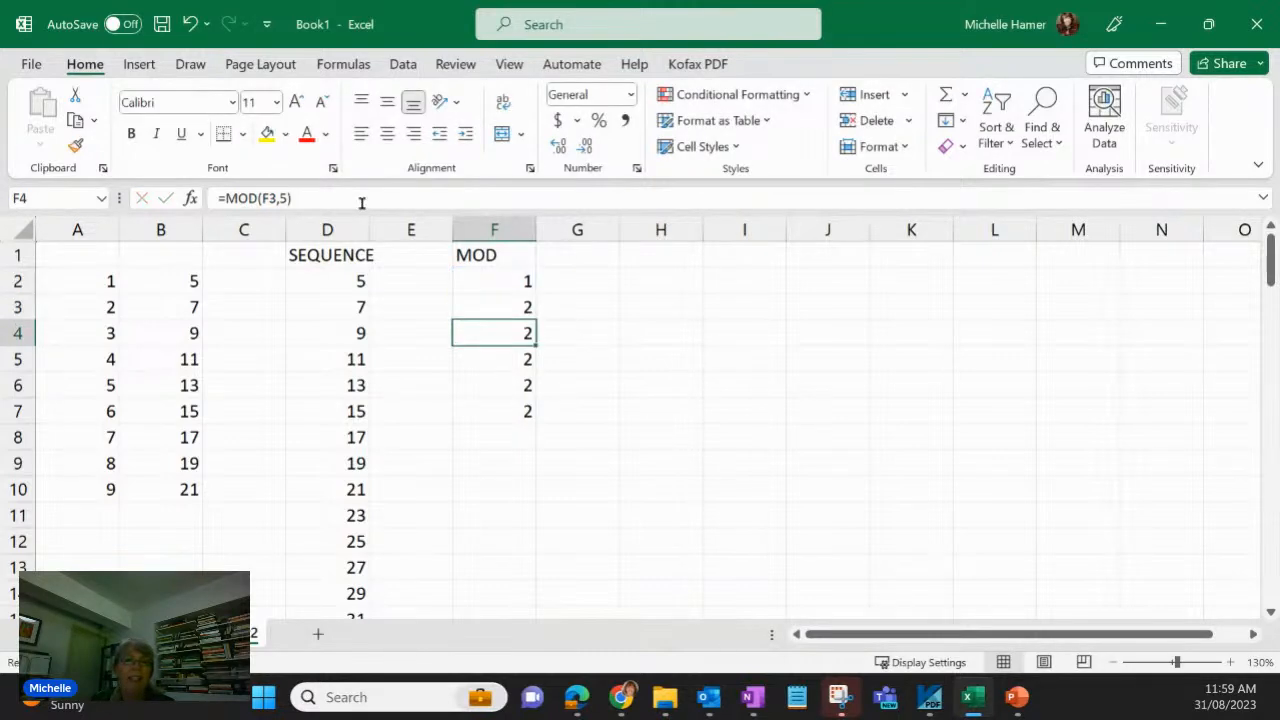
Step: Fill the revised MOD formula from F3 down to F13, and check the repeating blocks F2:F6 and F7:F11
click(493, 307)
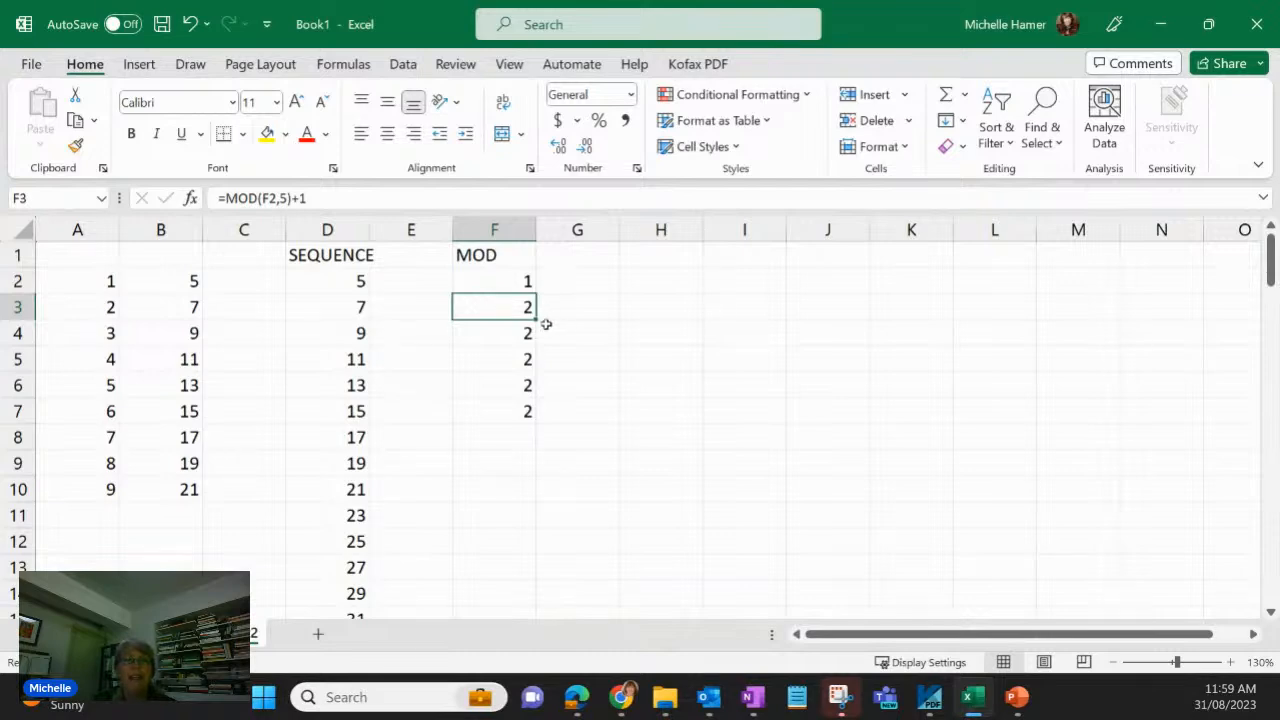
drag(535, 319, 530, 416)
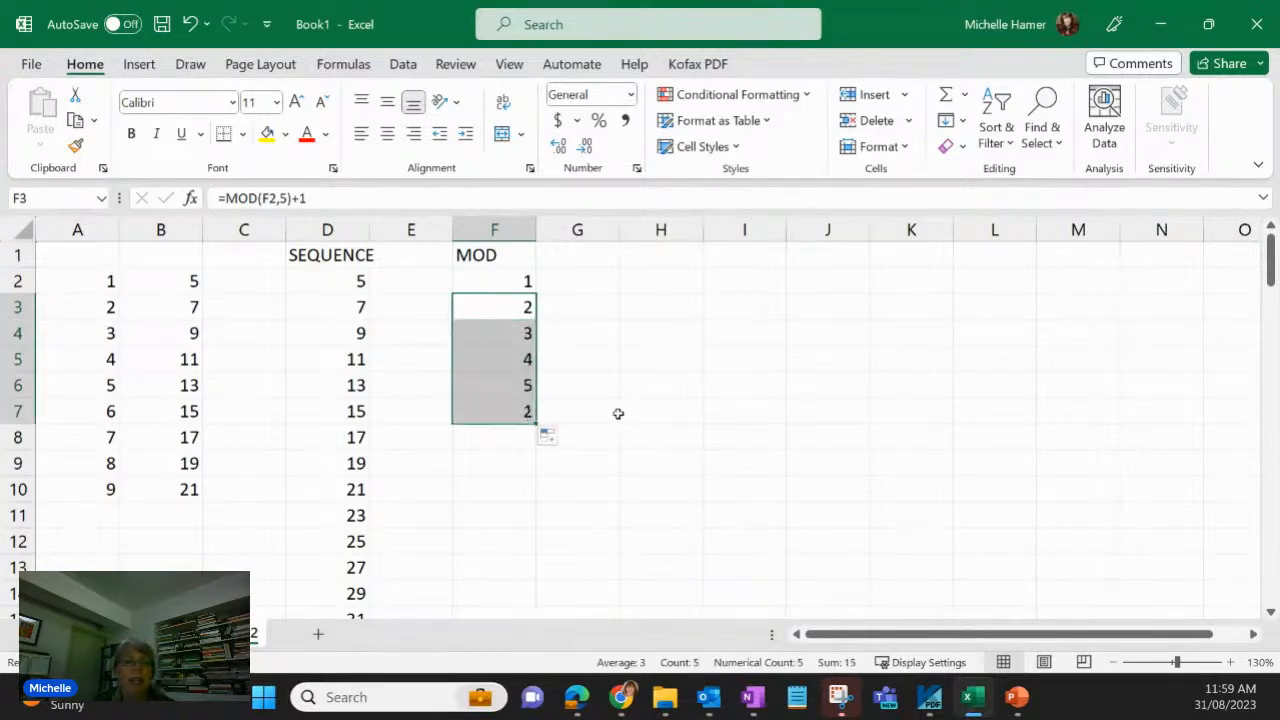
click(507, 283)
shift+click(494, 383)
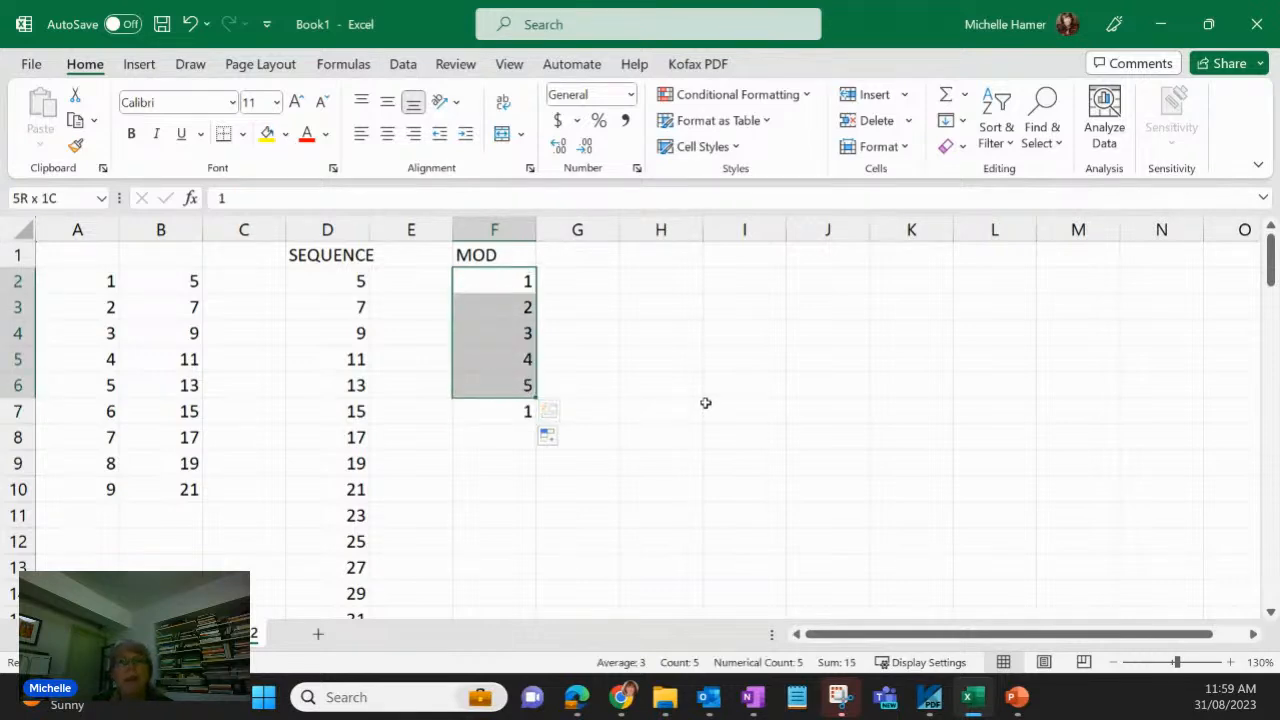
click(495, 420)
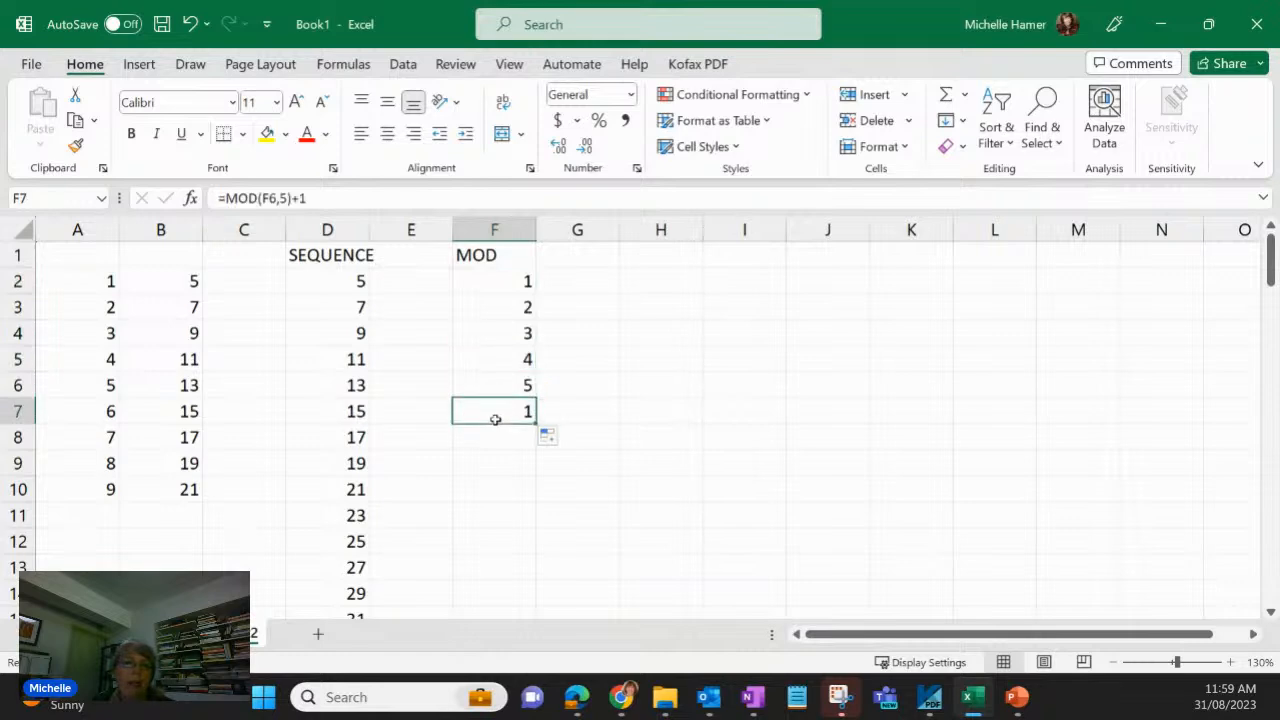
drag(536, 424, 539, 577)
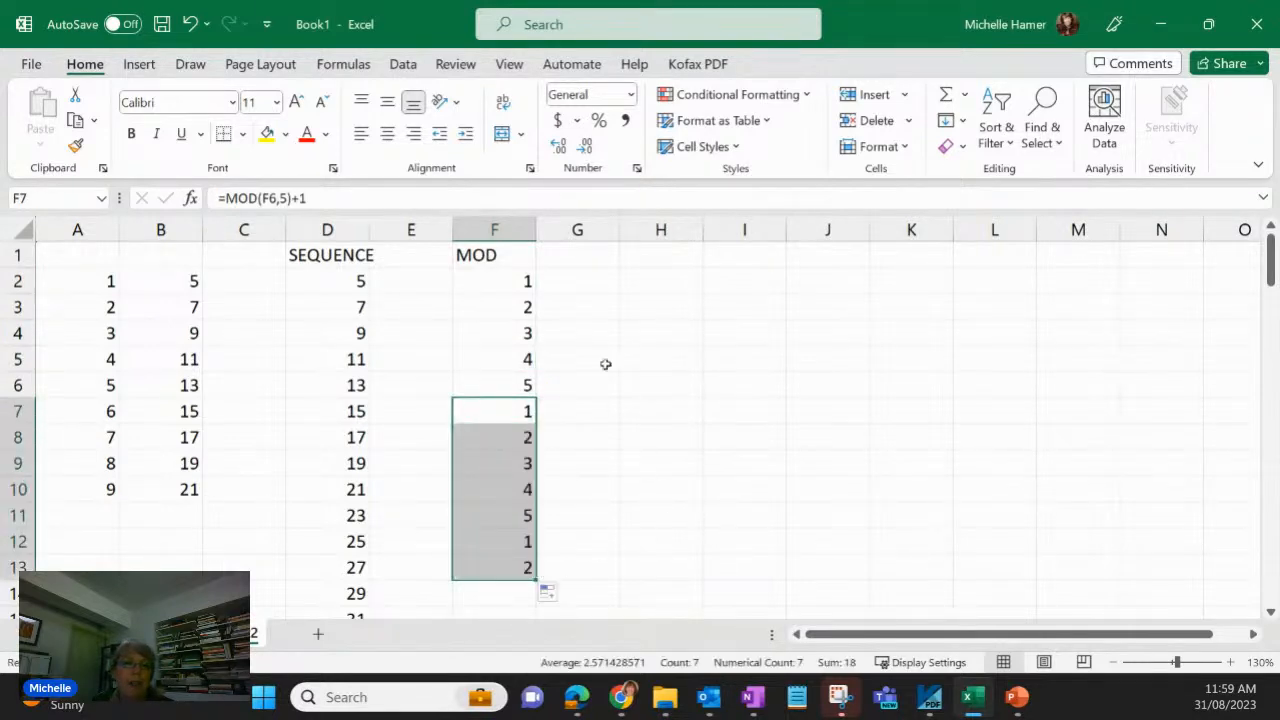
click(487, 282)
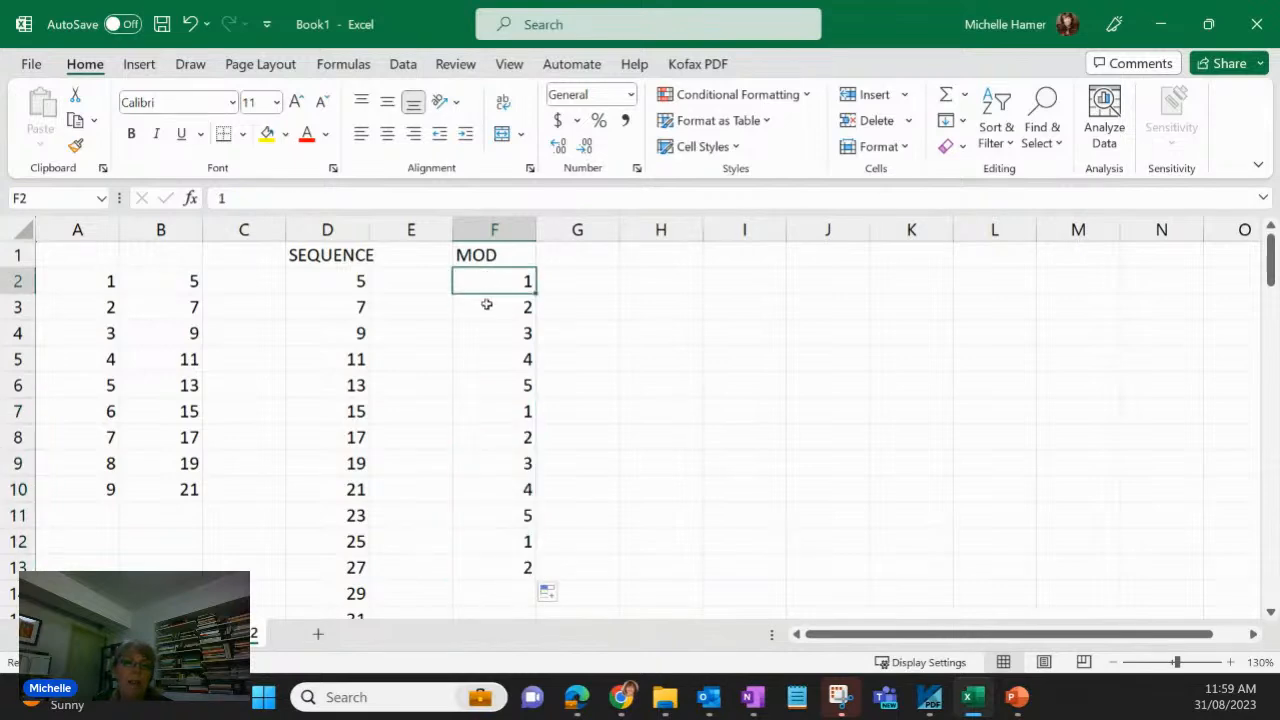
shift+click(500, 383)
click(503, 412)
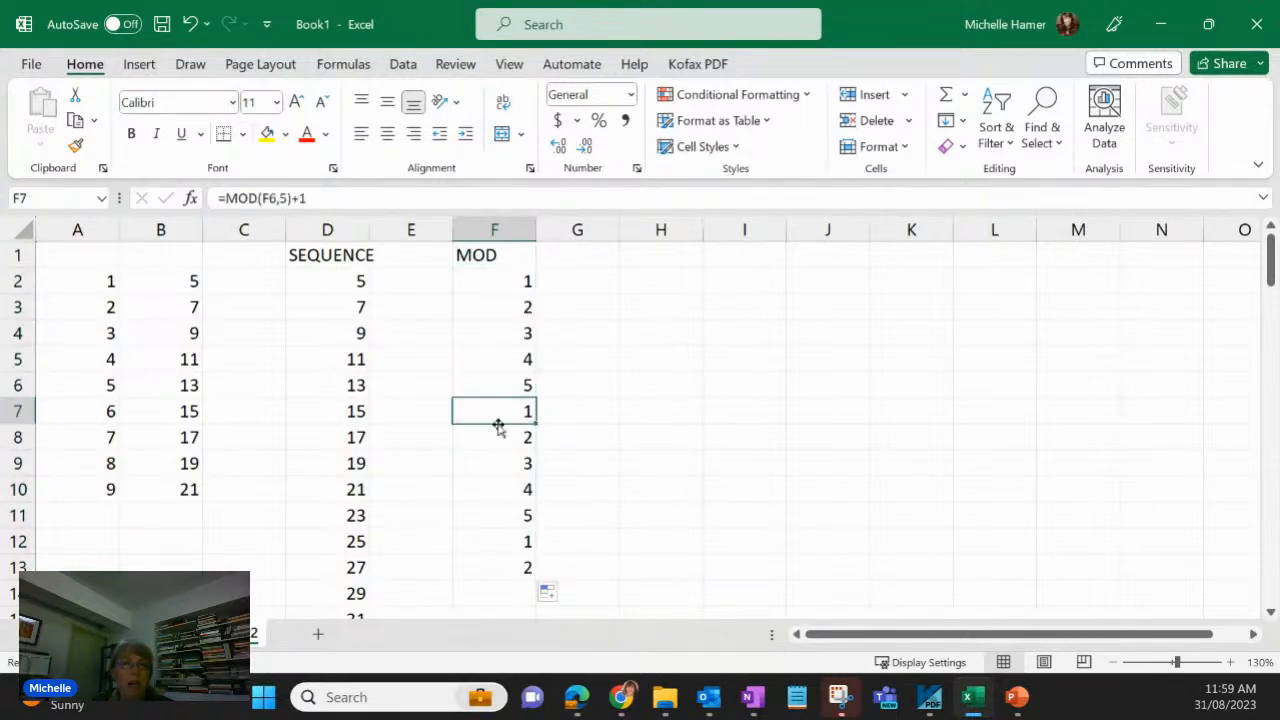
shift+click(499, 508)
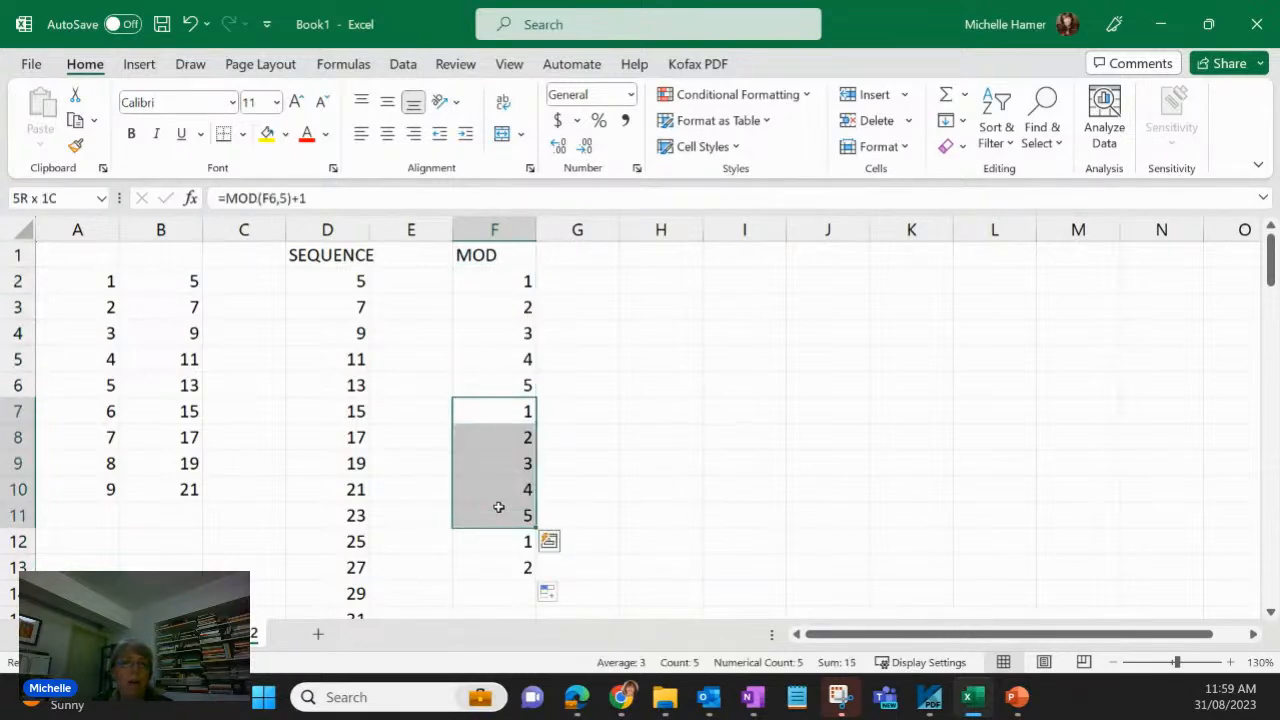
click(699, 482)
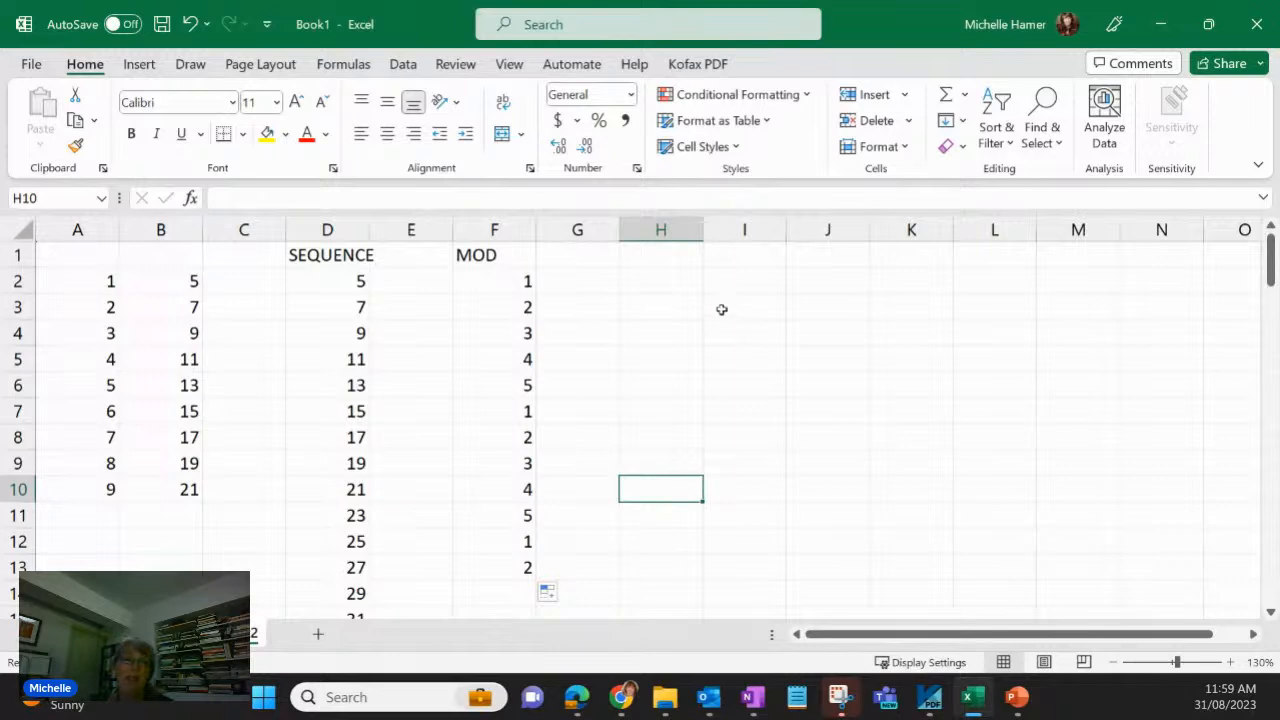
Step: Enter =SEQUENCE(2,2,1,5) in H2 to create a grid of two rows and two columns starting at 1 in steps of 5
click(671, 280)
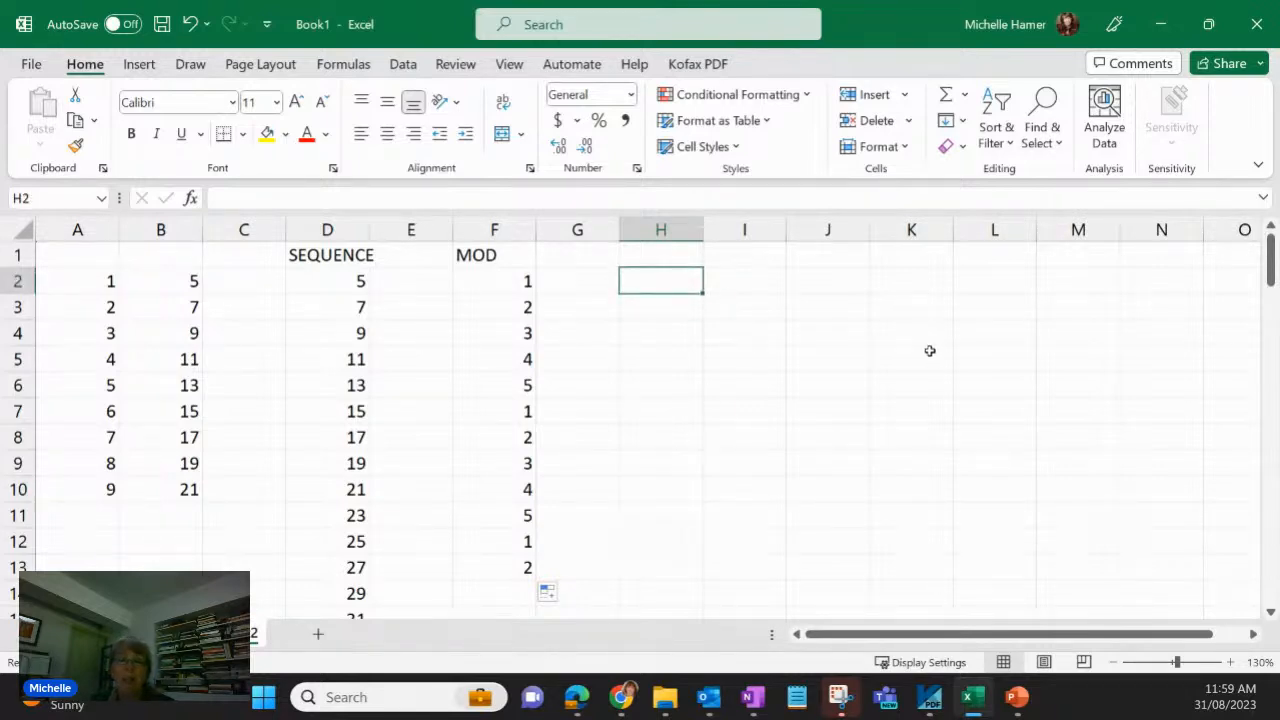
text(=se)
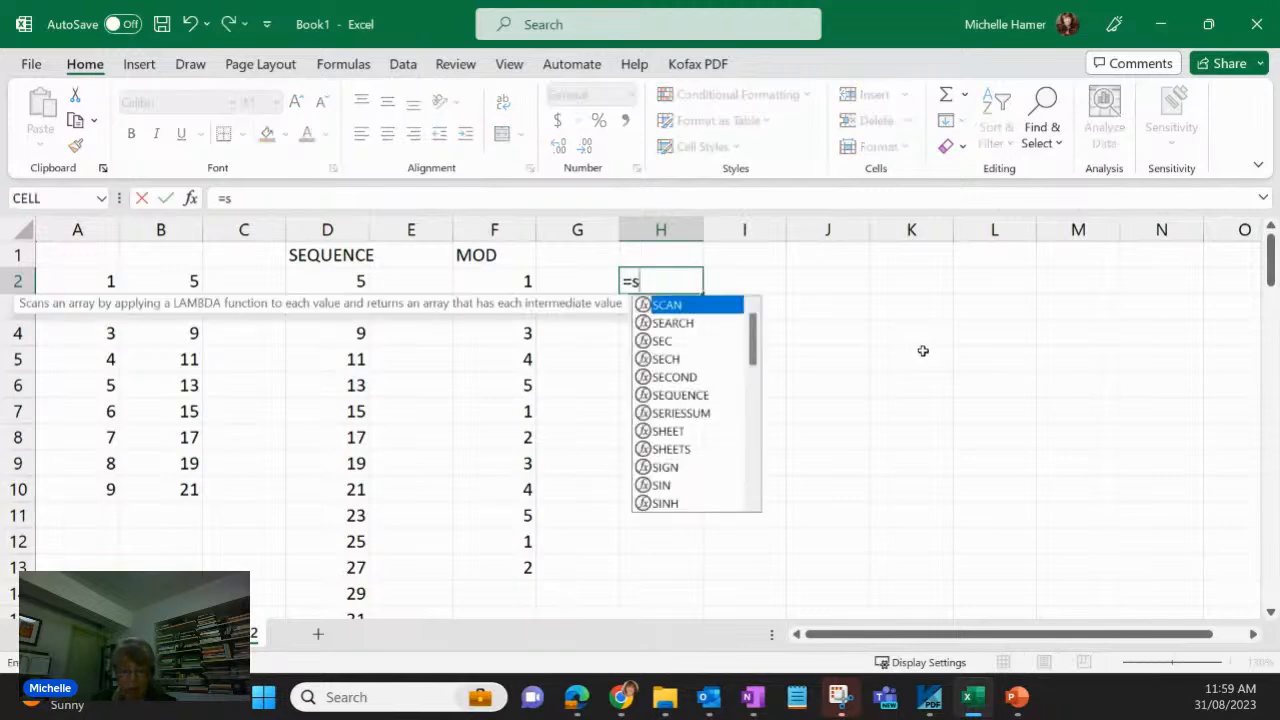
key(Down)
key(Down)
key(Down)
key(Down)
key(Tab)
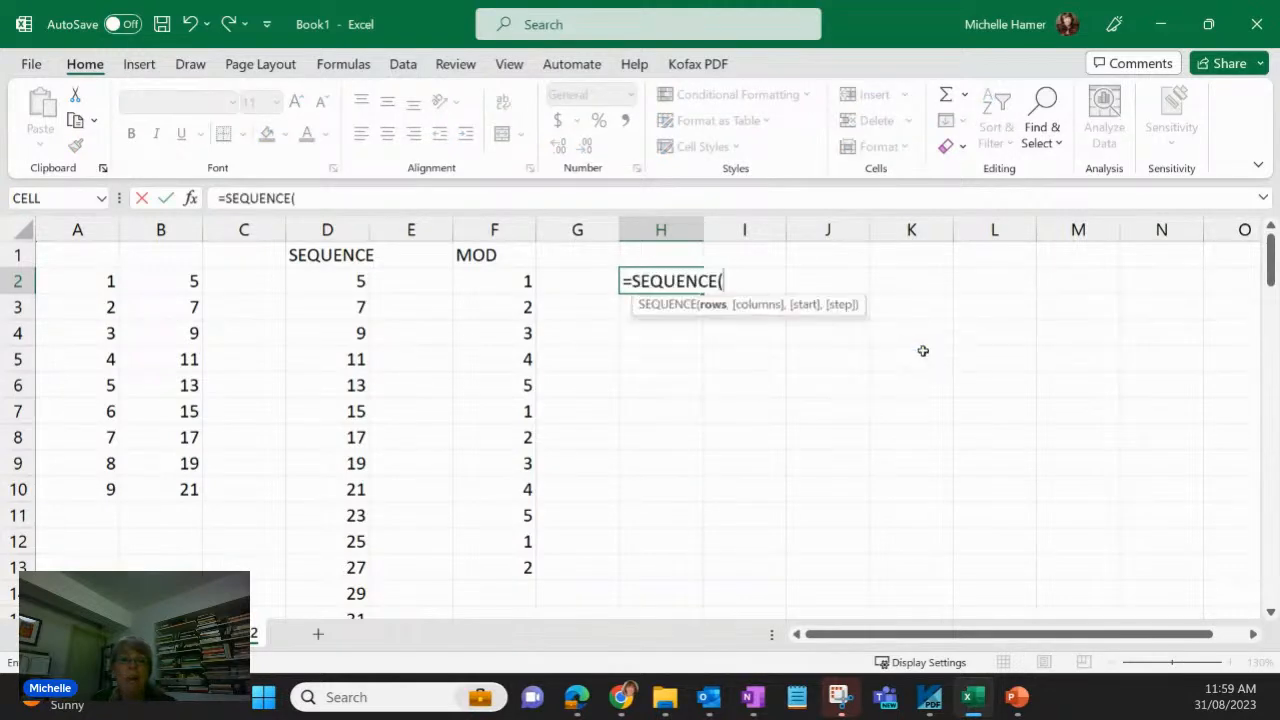
text(2)
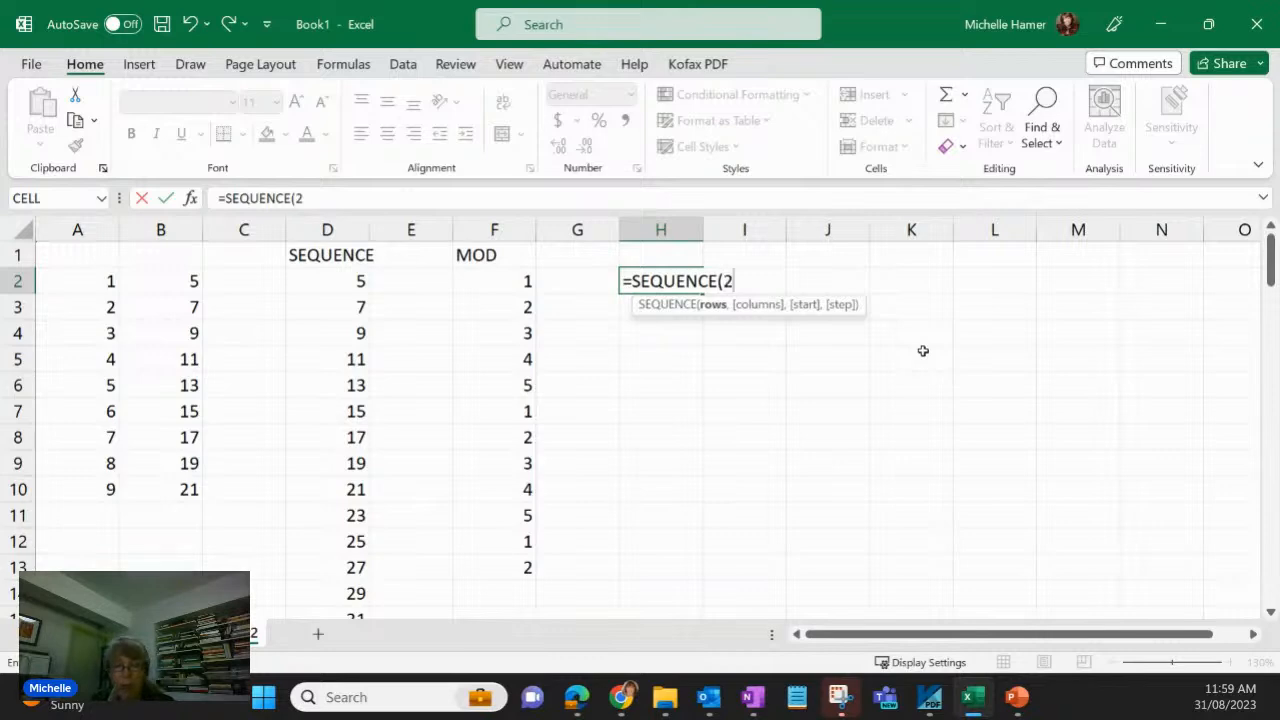
text(,2)
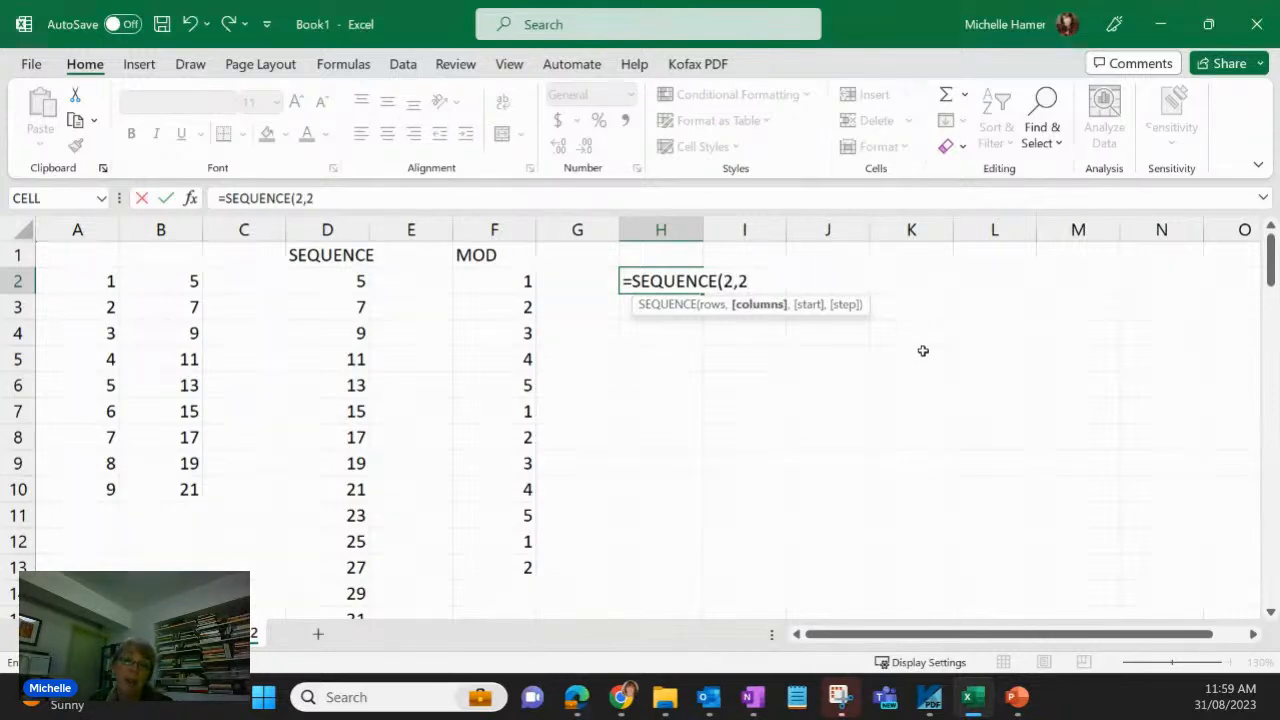
text(,)
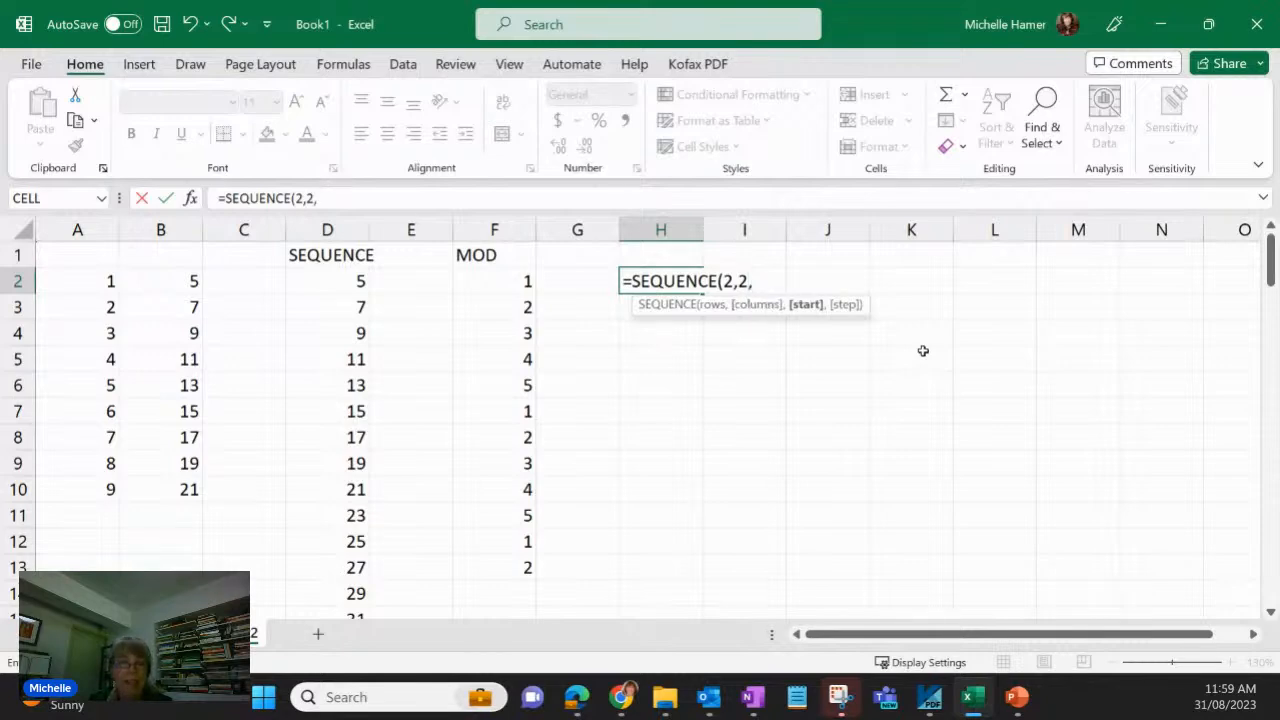
text(1)
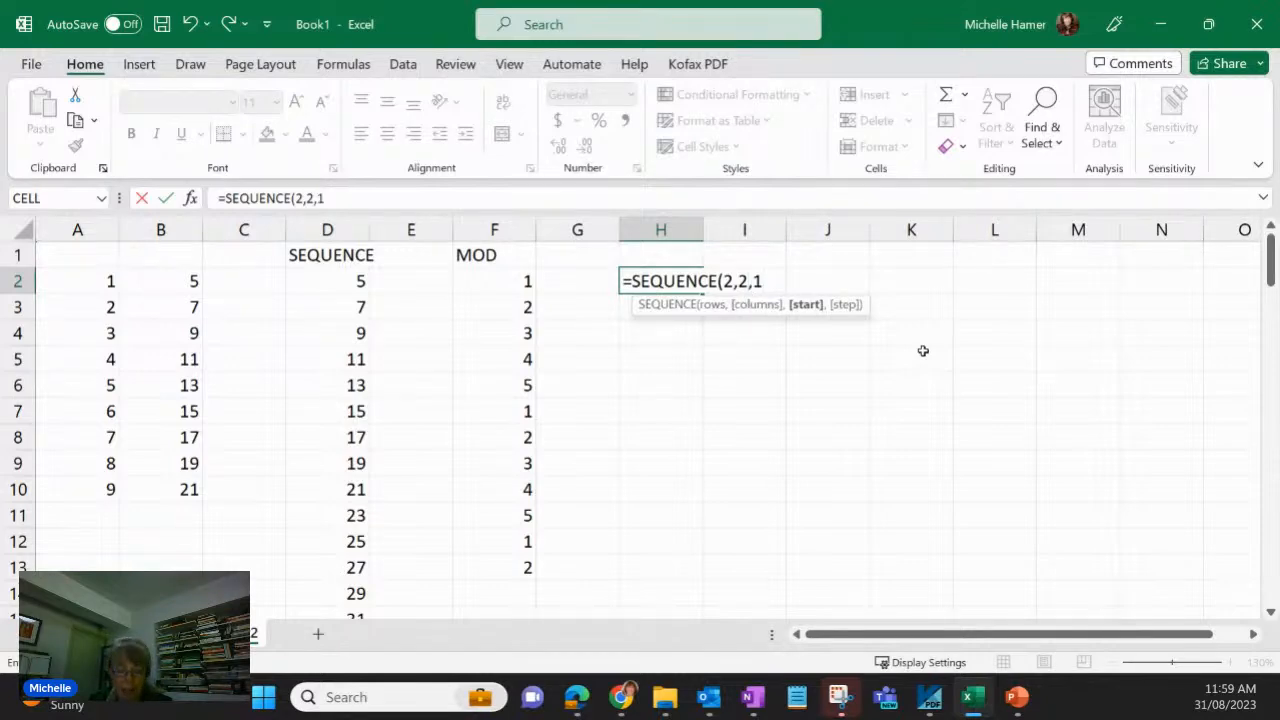
text(,5)
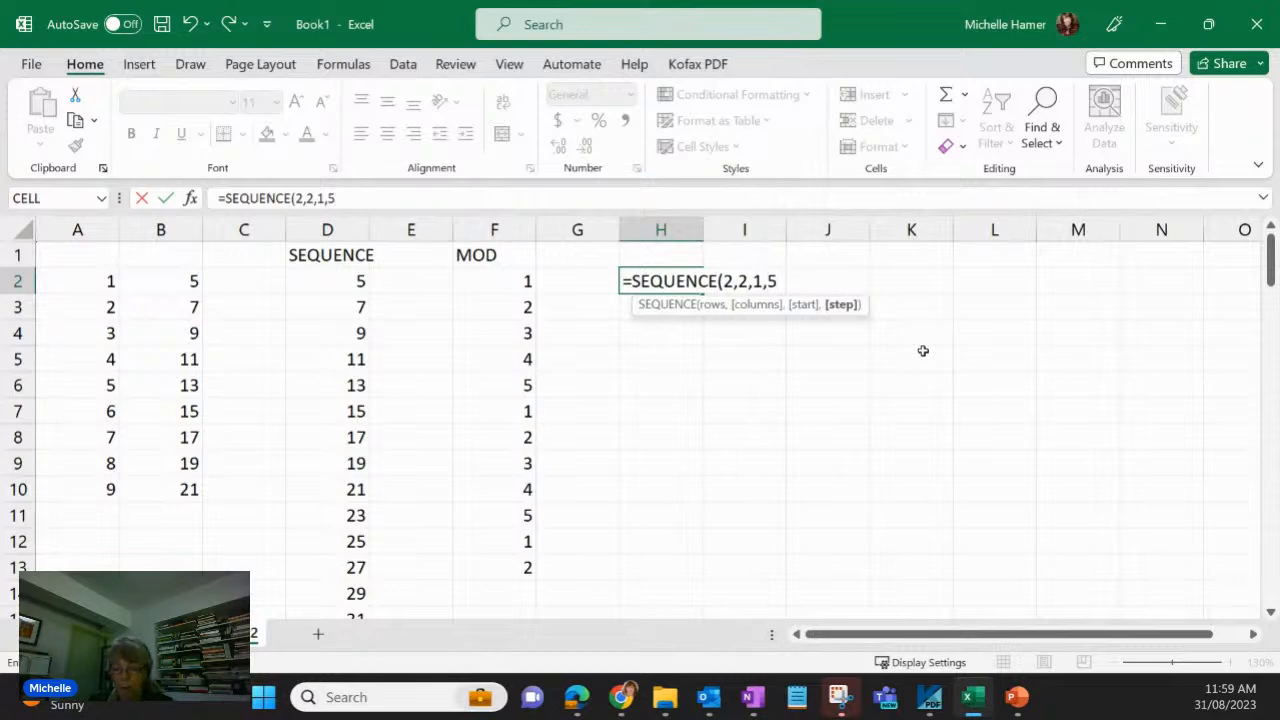
text())
key(Return)
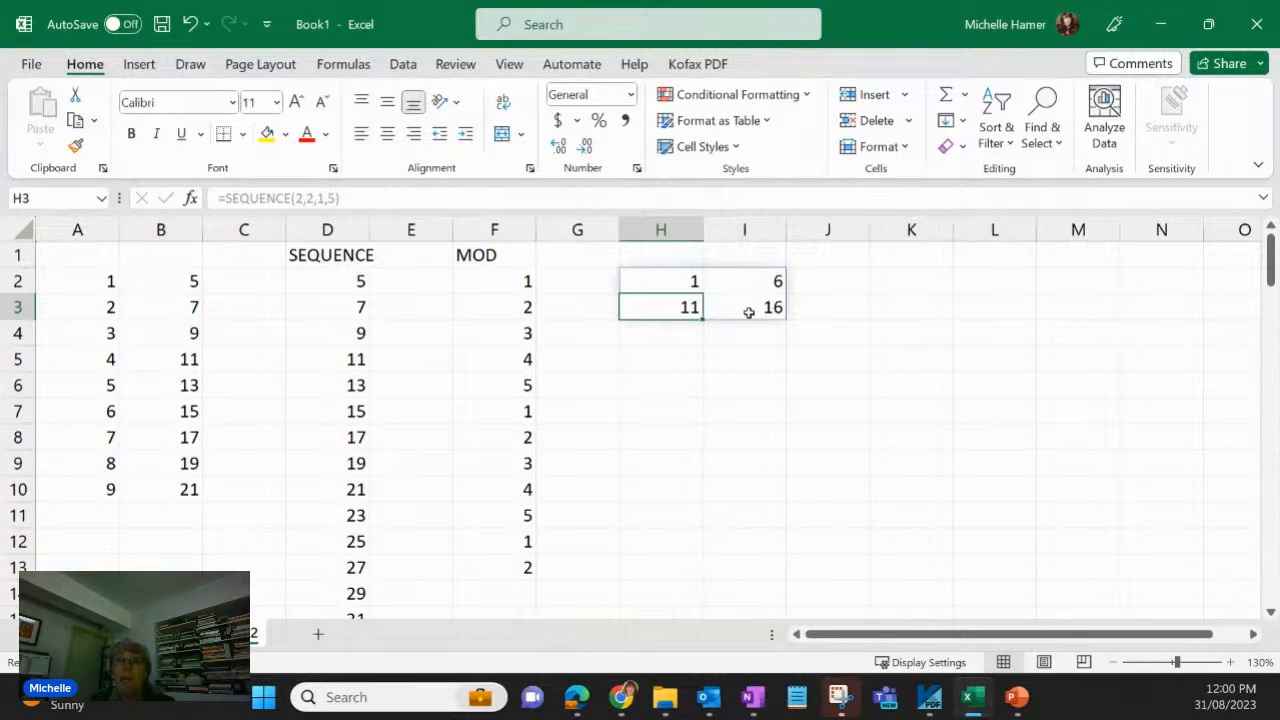
Step: Enter =SEQUENCE(COUNTA(D:D)) in K2 to number as many rows as column D has non-empty cells
click(897, 283)
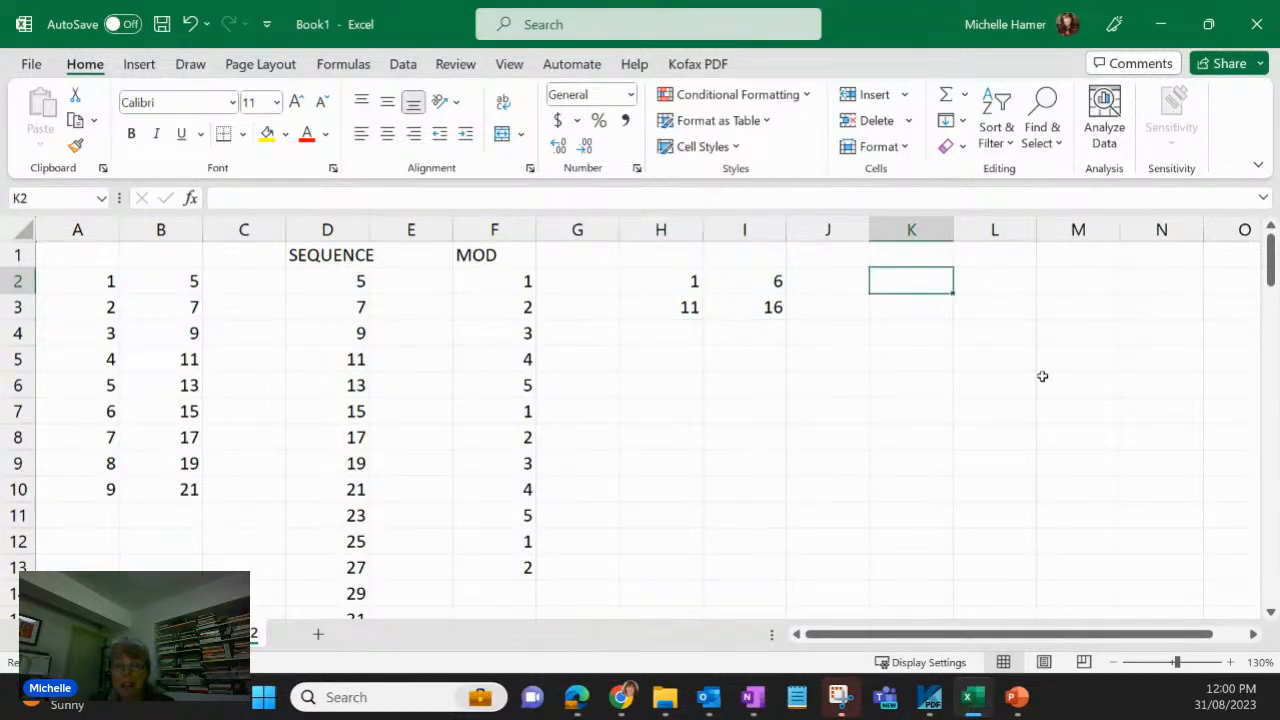
text(=se)
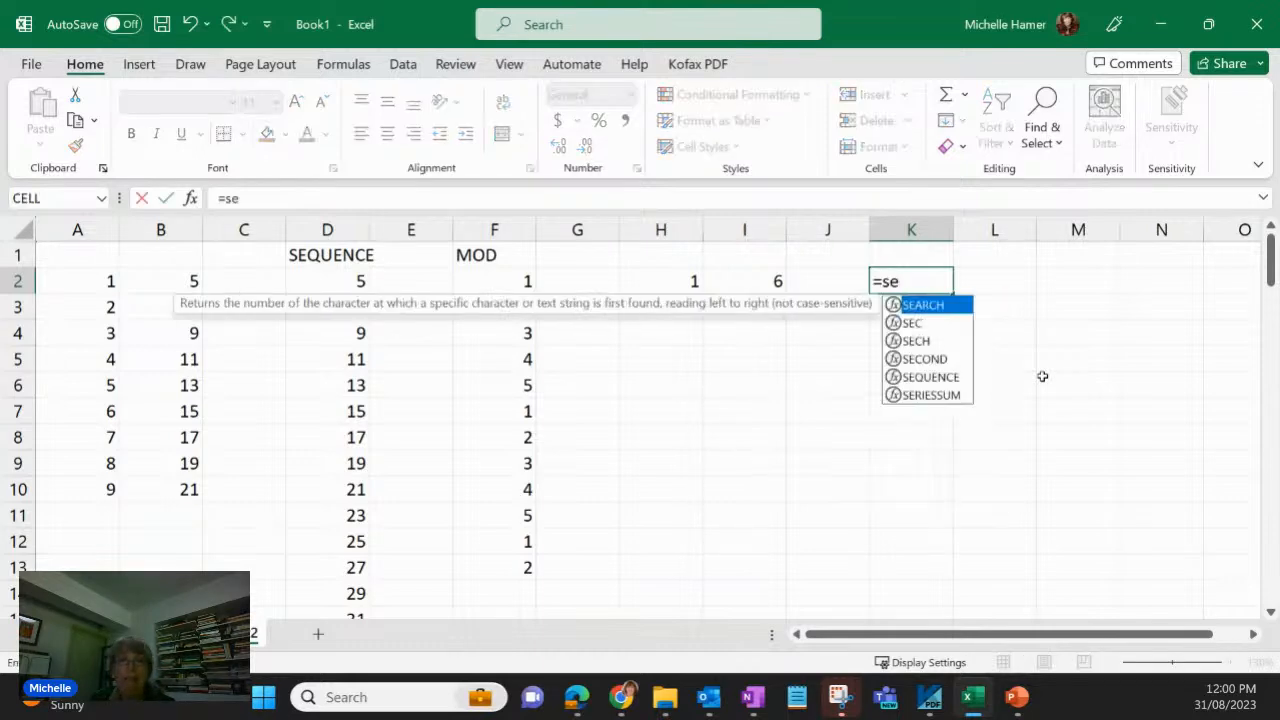
key(Down)
key(Down)
key(Down)
key(Down)
key(Tab)
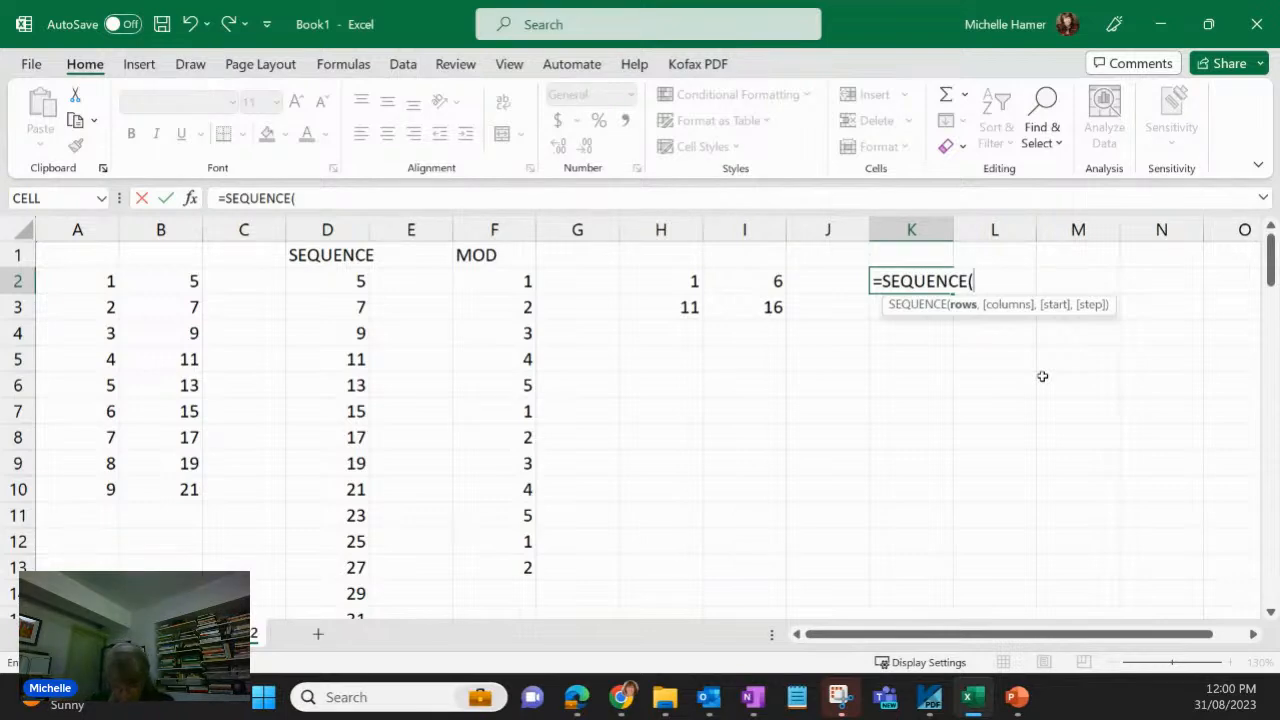
text(counta)
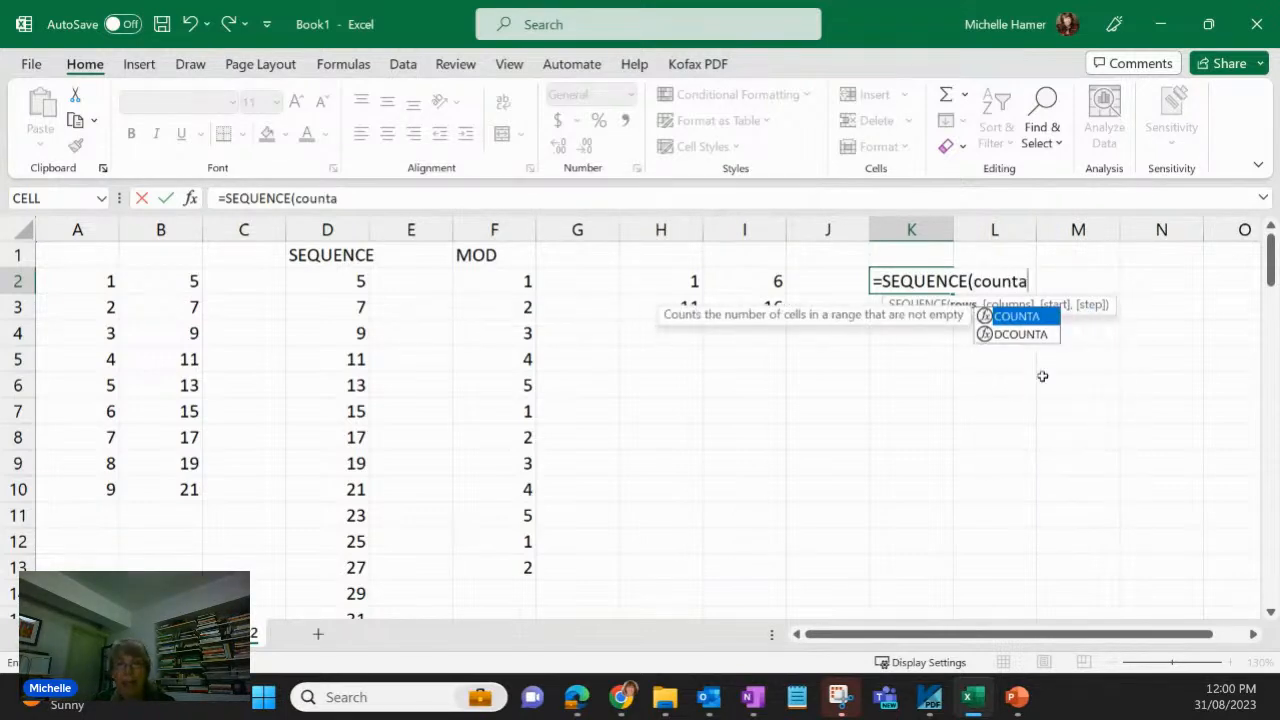
key(Tab)
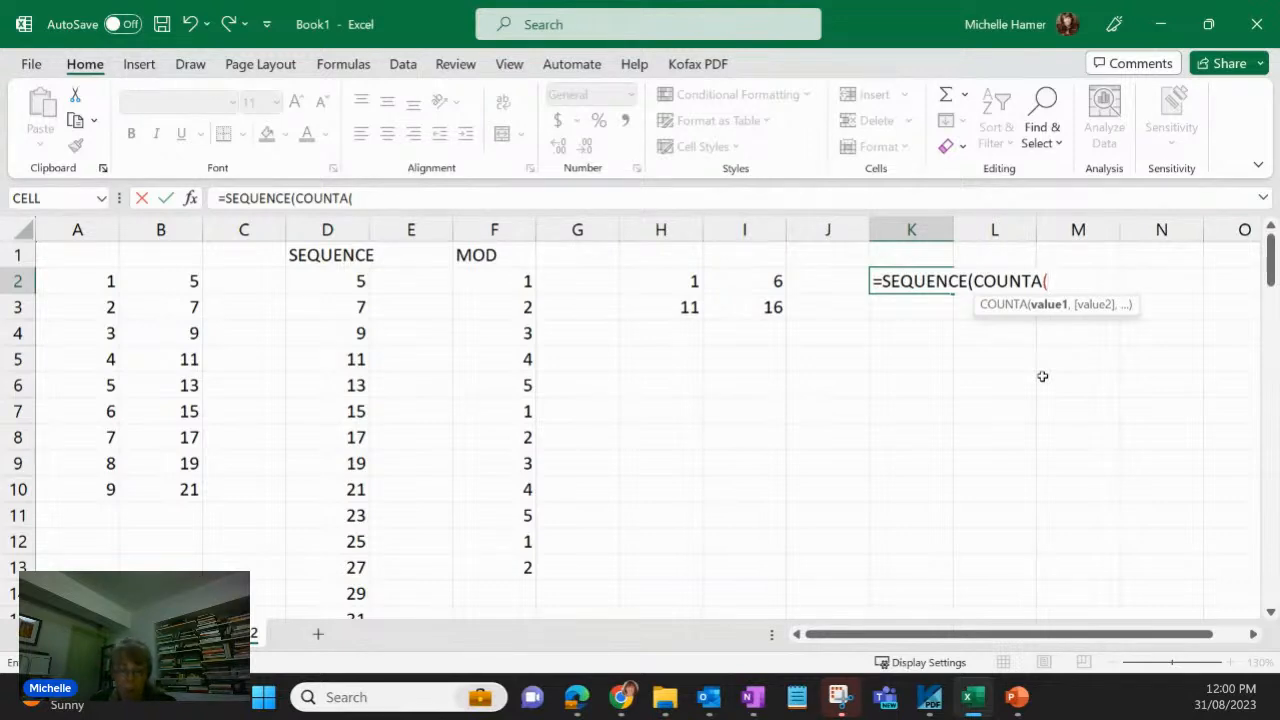
text(D:D)
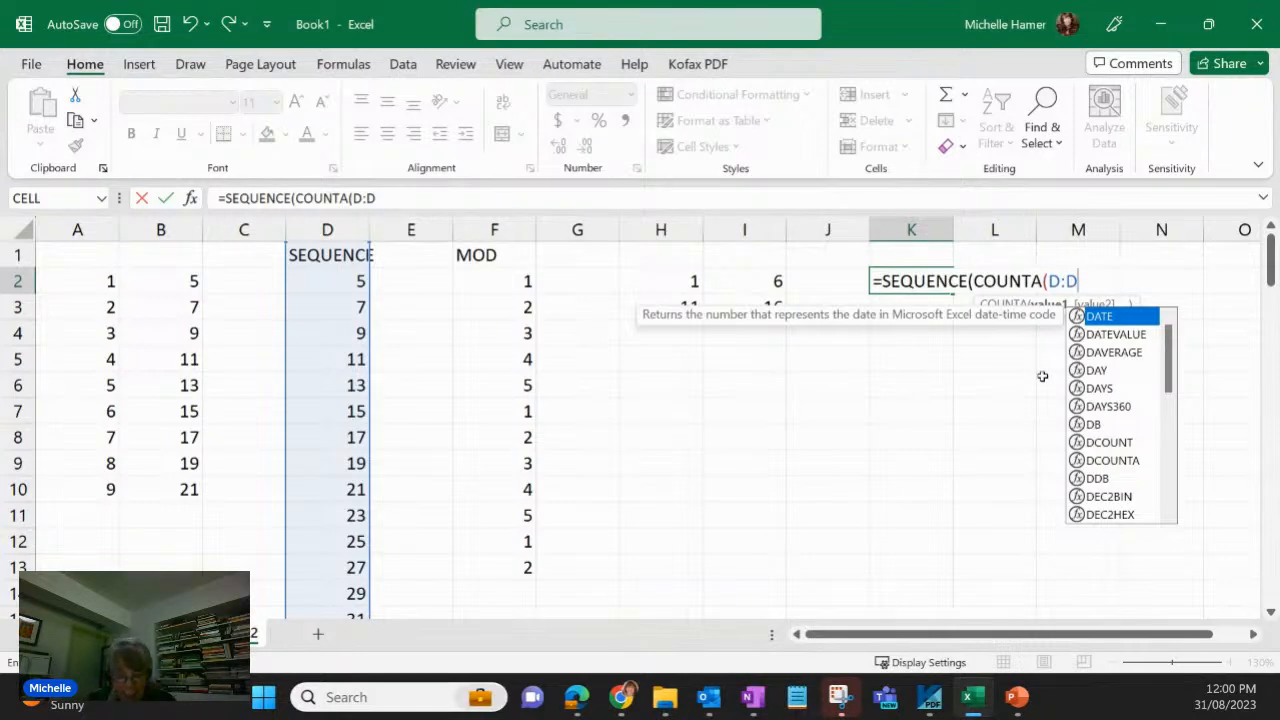
text())
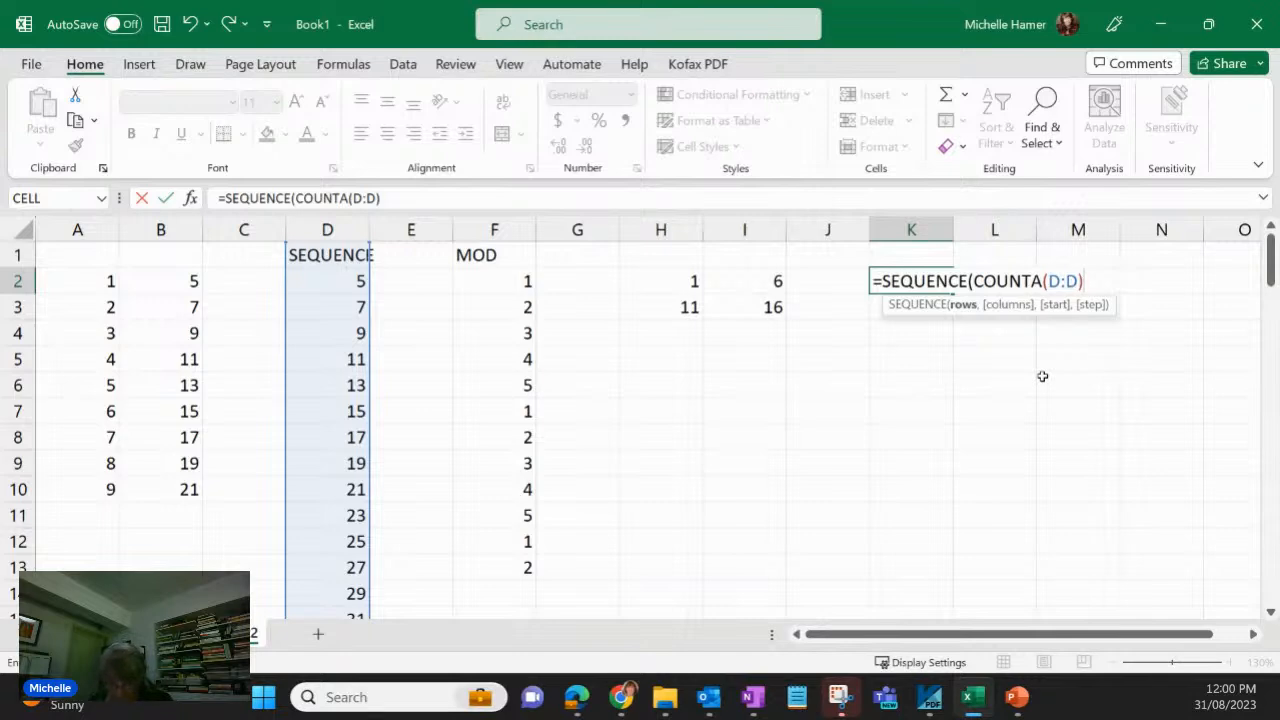
text())
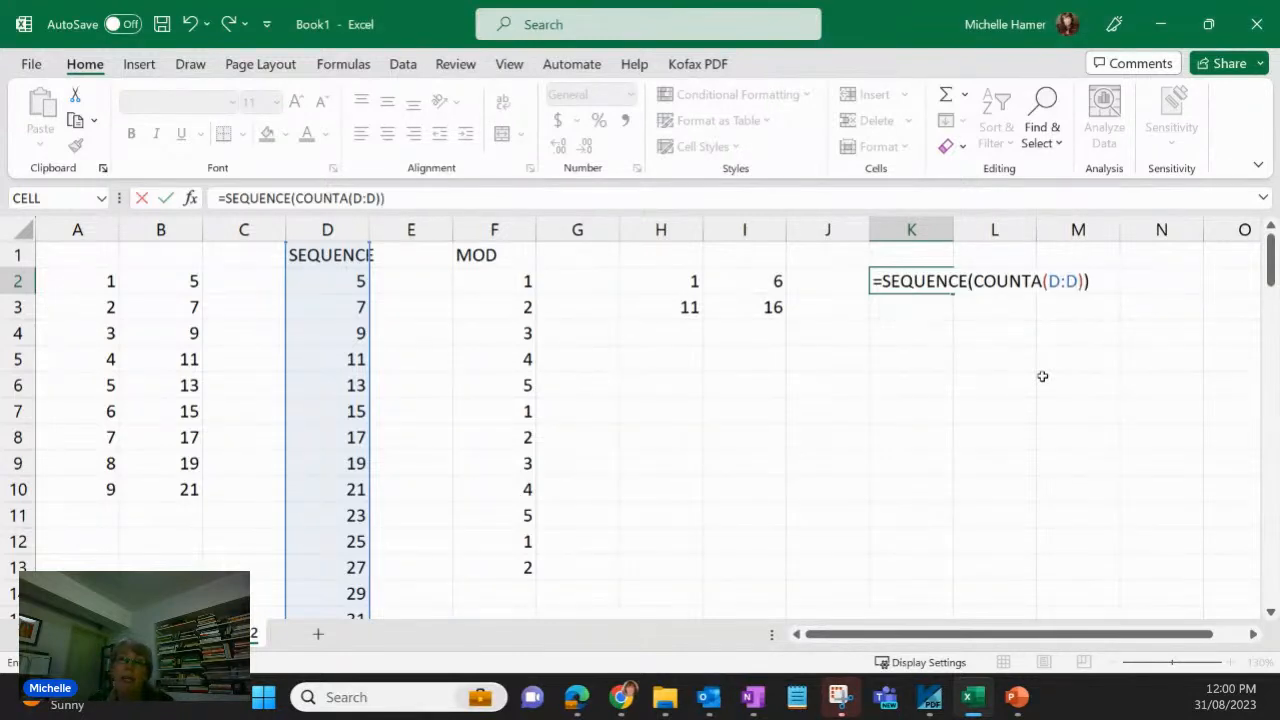
key(ctrl+Return)
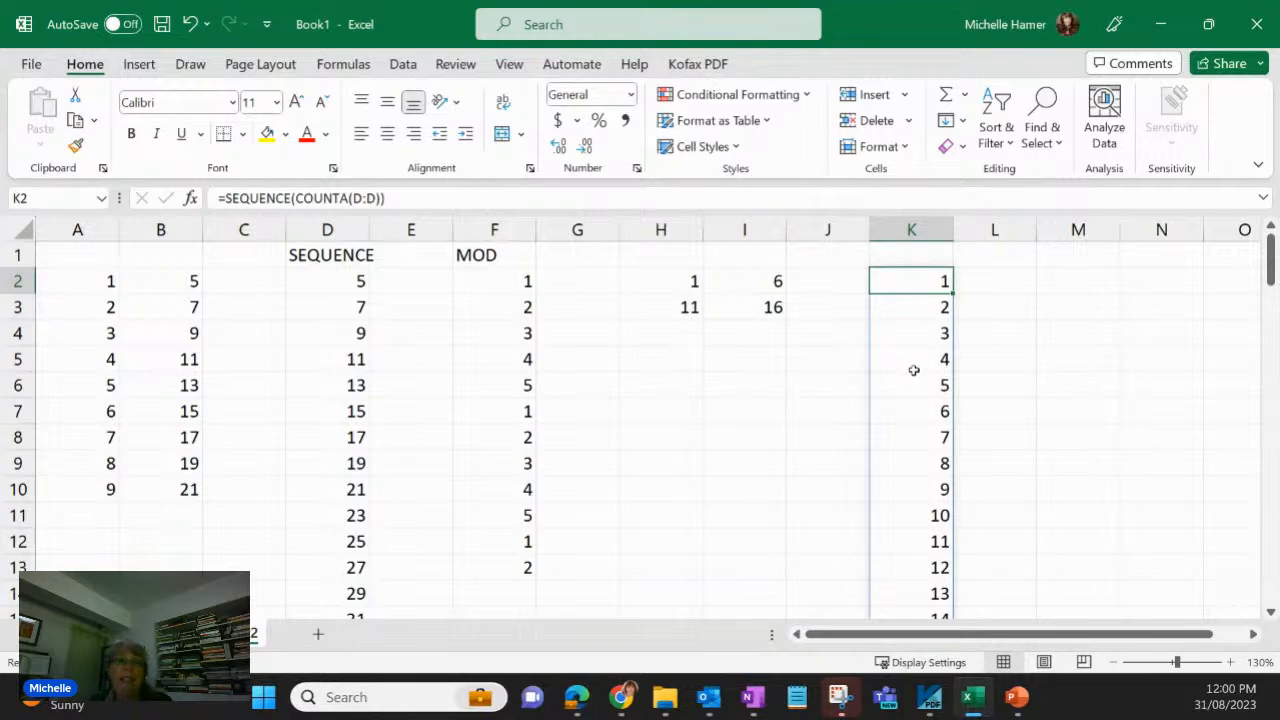
Step: Check the end of the list in column K against column D, return to A1, and glance at the previous sheet
scroll(914, 370, down, 9)
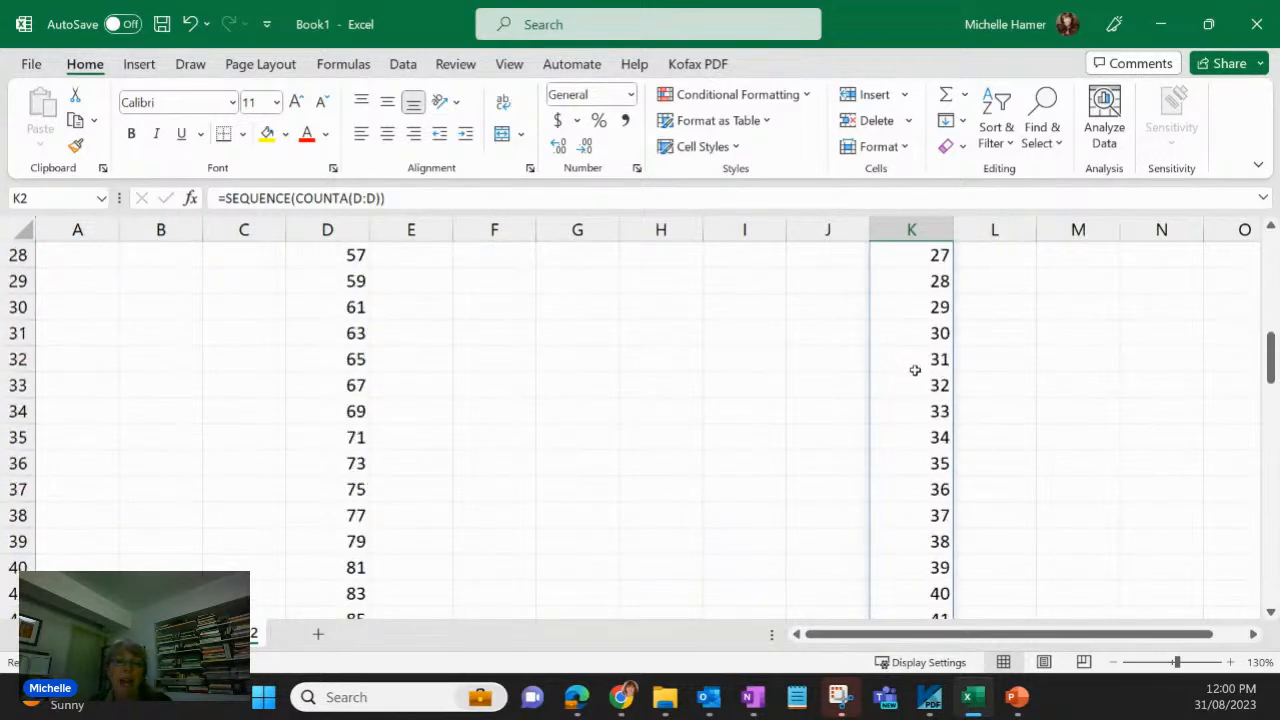
click(915, 369)
key(ctrl+Down)
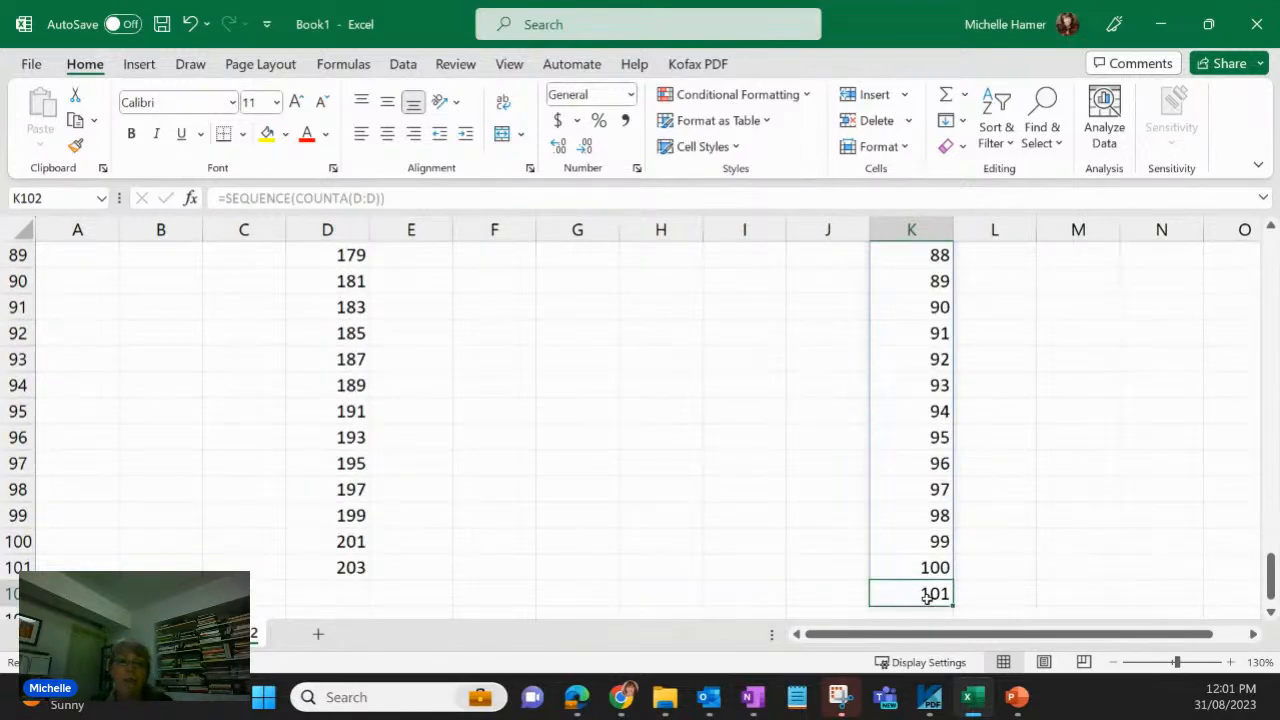
scroll(926, 560, up, 5)
scroll(925, 534, up, 20)
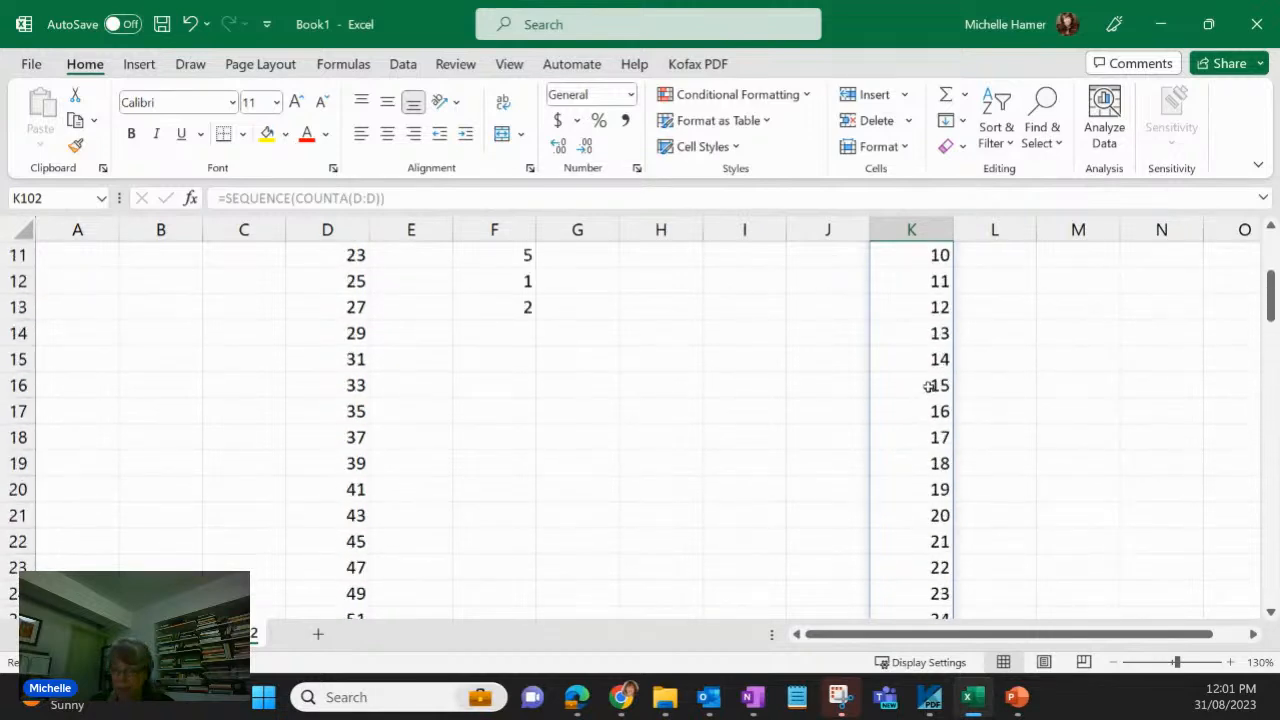
key(ctrl+Home)
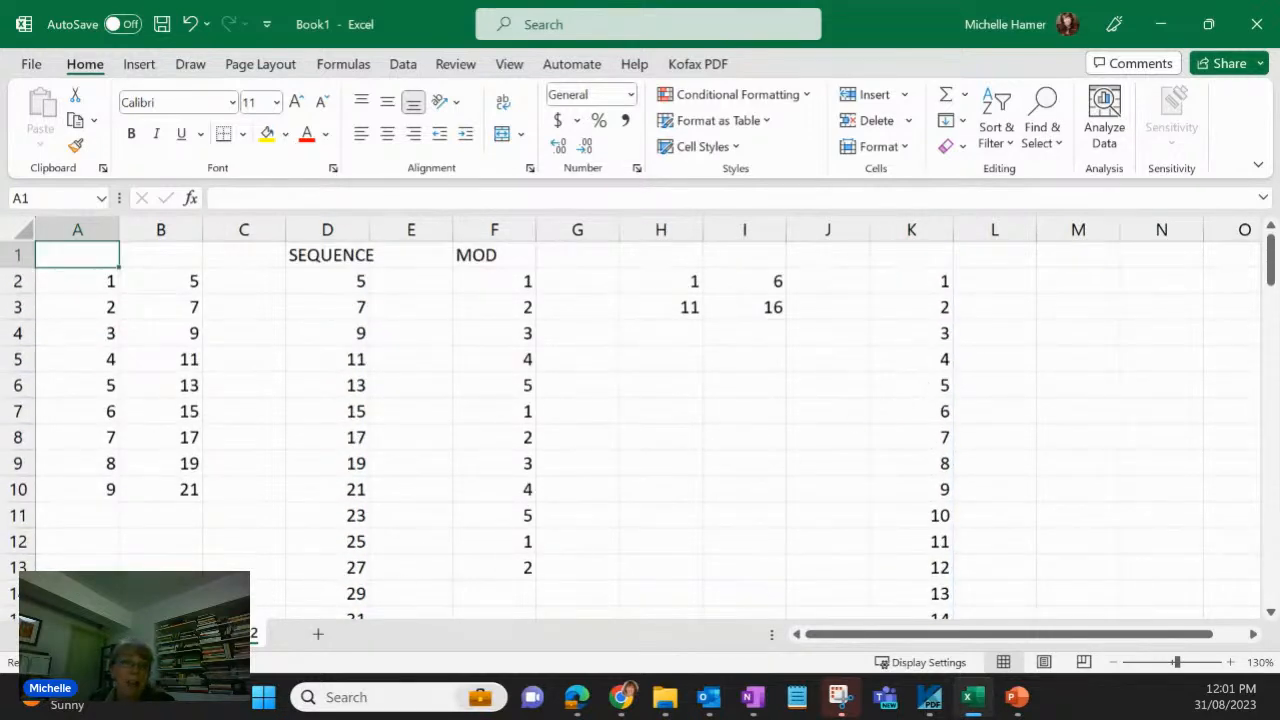
key(ctrl+Page_Up)
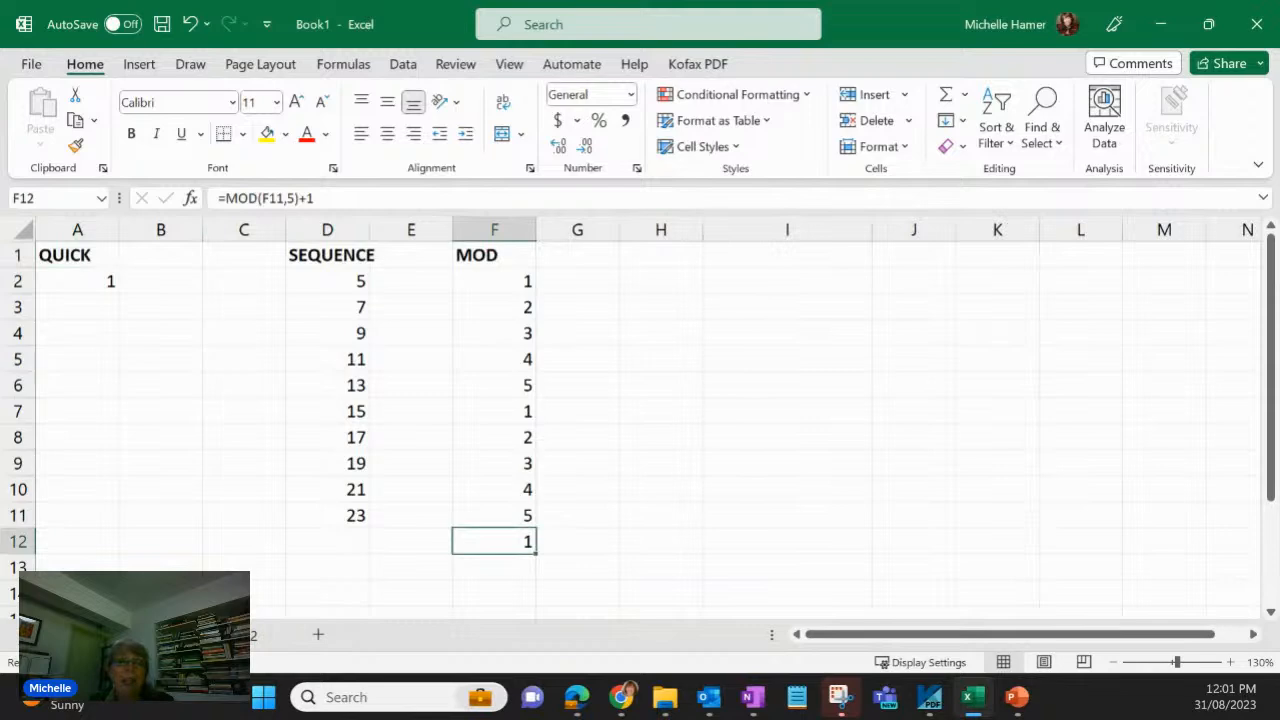
key(ctrl+Page_Down)
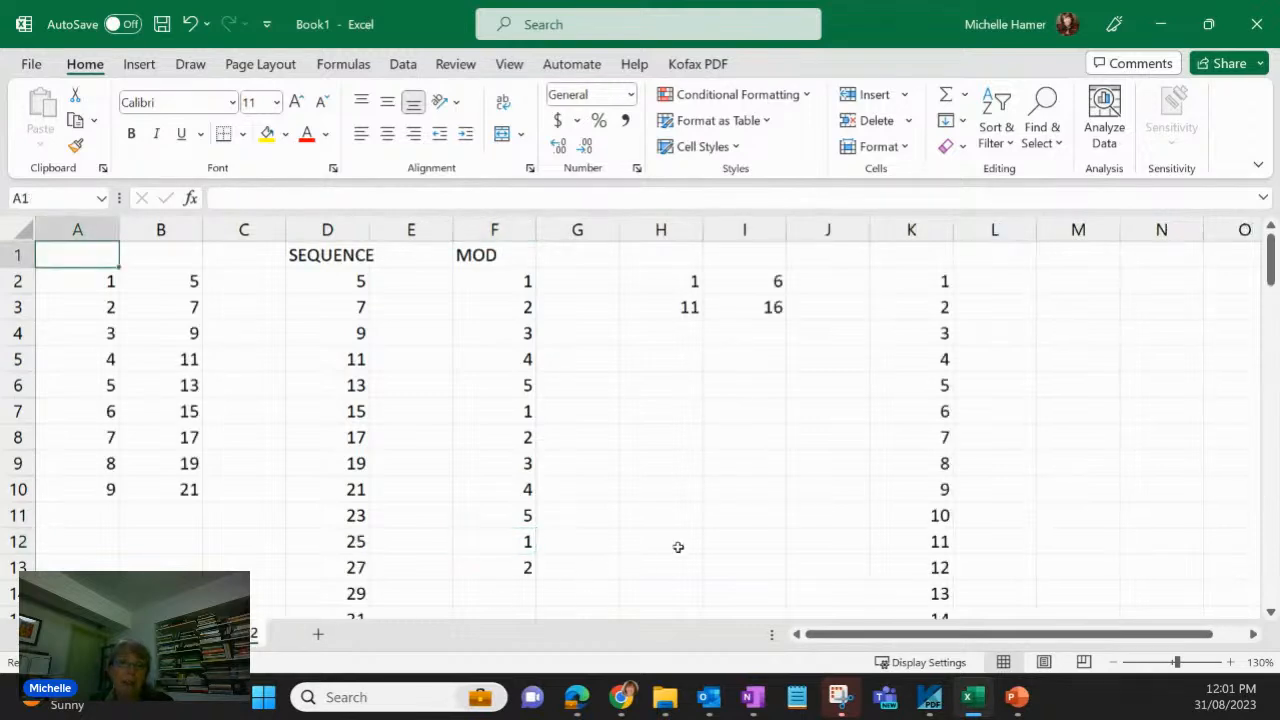
Step: Show the worksheet's formulas instead of values and narrow the empty or unused columns G, E, I and J
key(ctrl+grave)
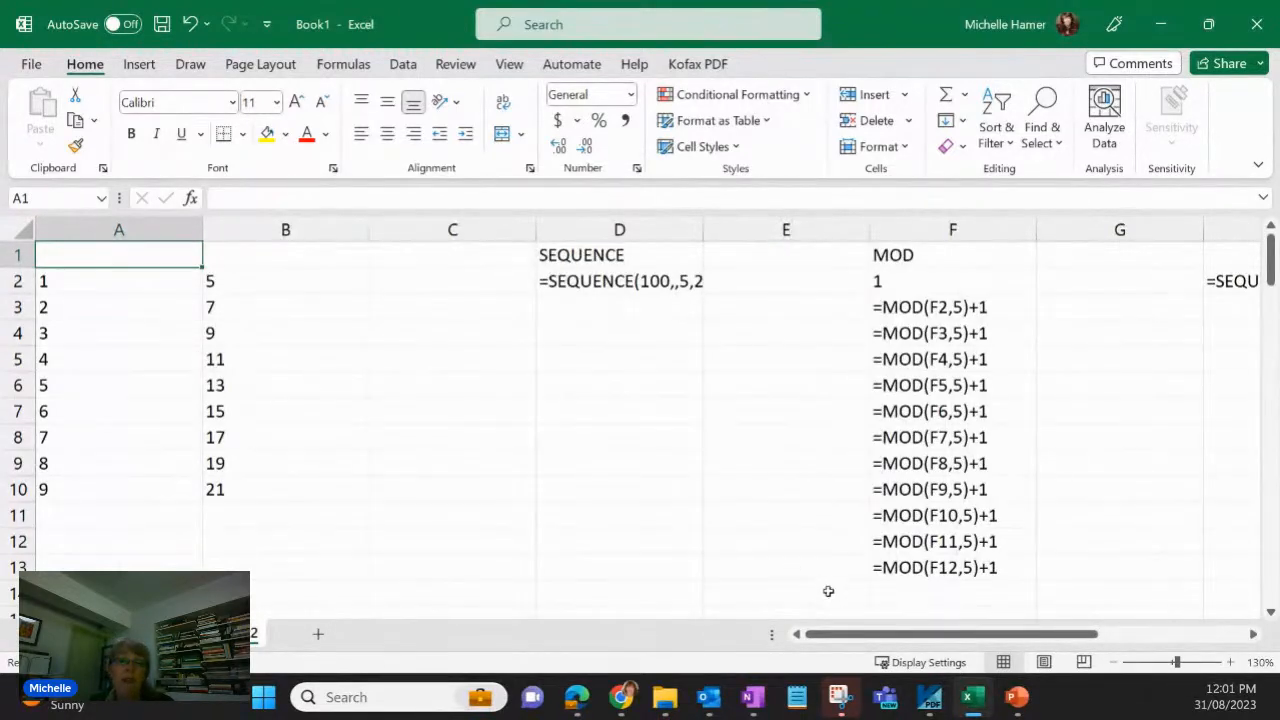
drag(905, 638, 1015, 627)
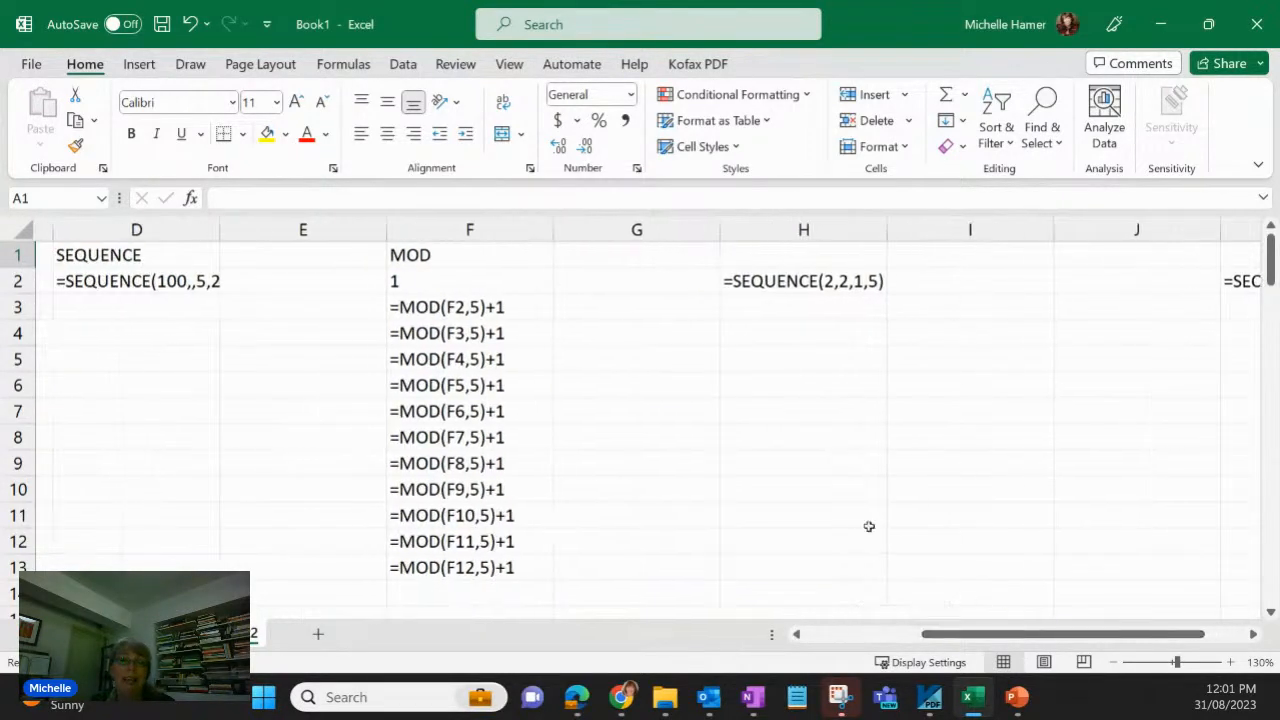
drag(719, 225, 617, 226)
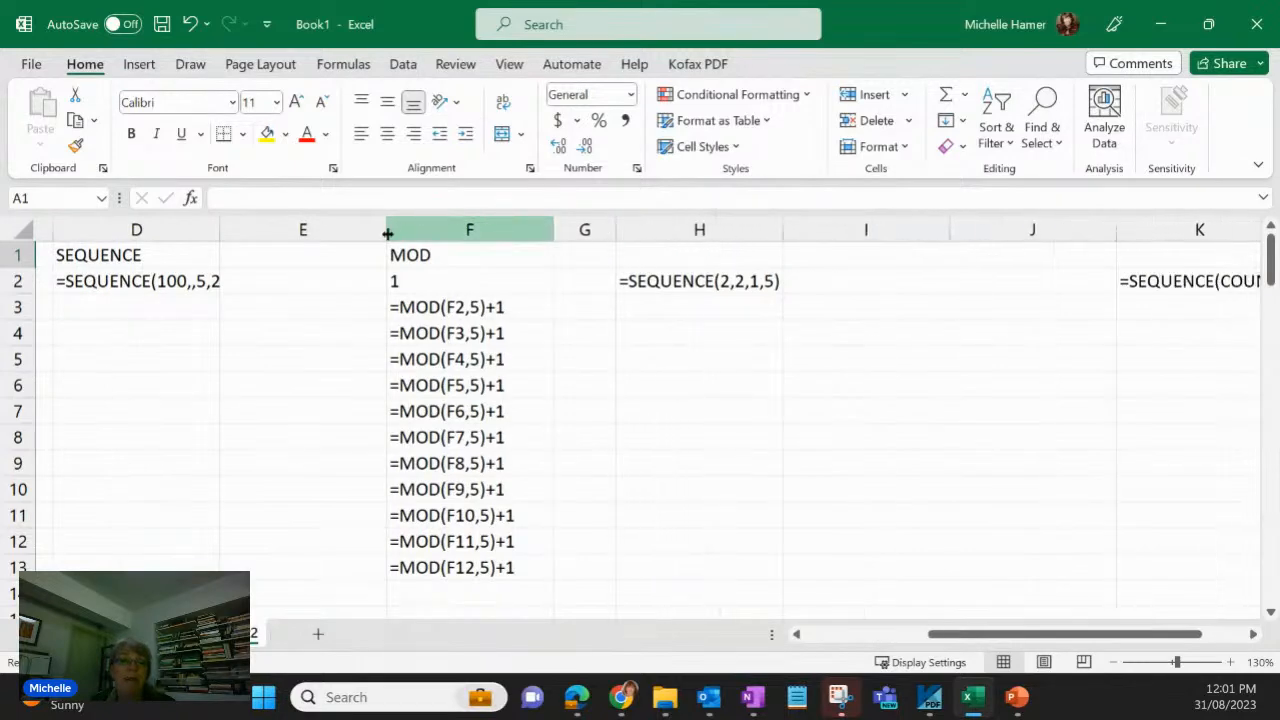
drag(388, 230, 261, 231)
drag(819, 229, 723, 230)
drag(889, 229, 778, 232)
Step: Review the formulas in D2, F3, H2 and K2, and return the worksheet to showing values
click(141, 284)
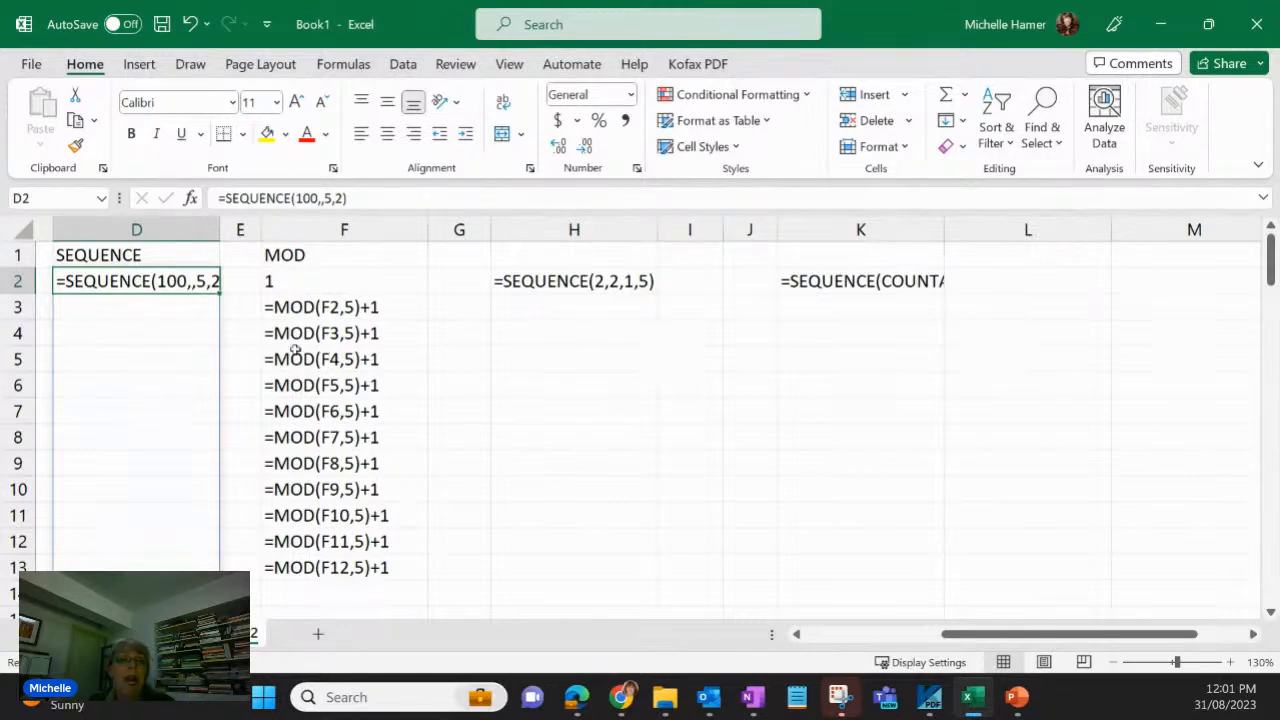
click(356, 307)
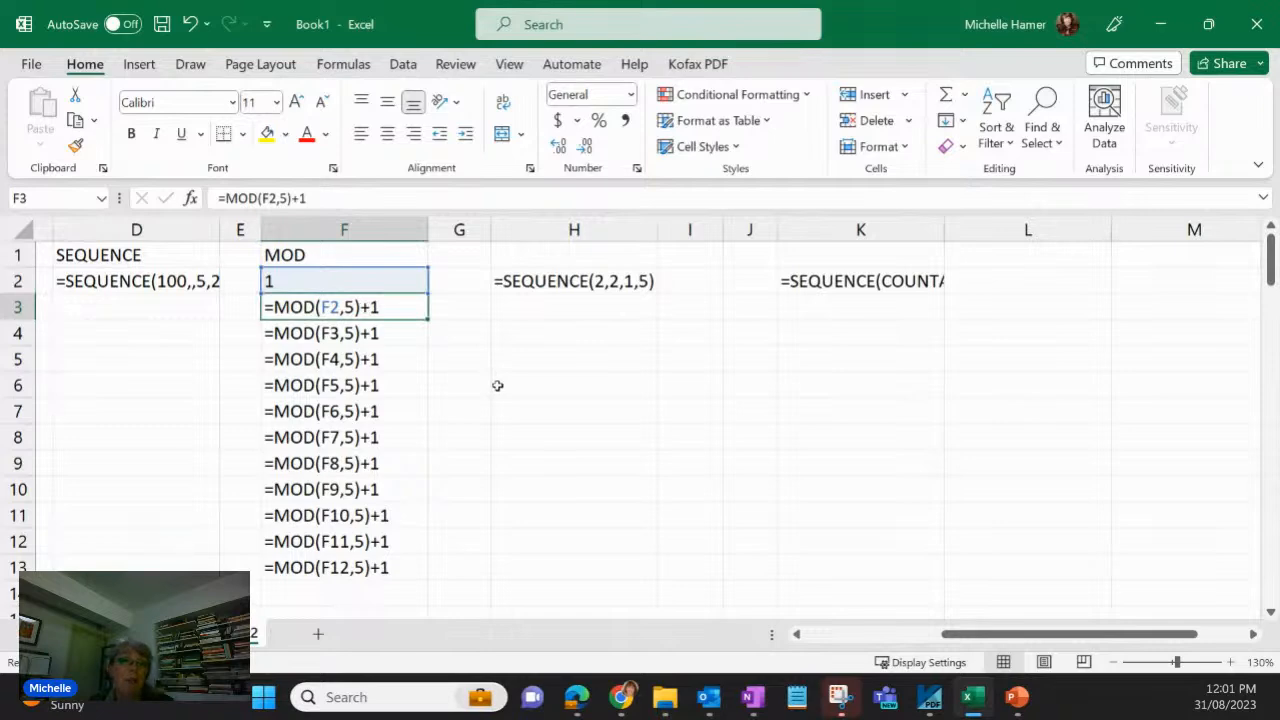
click(579, 293)
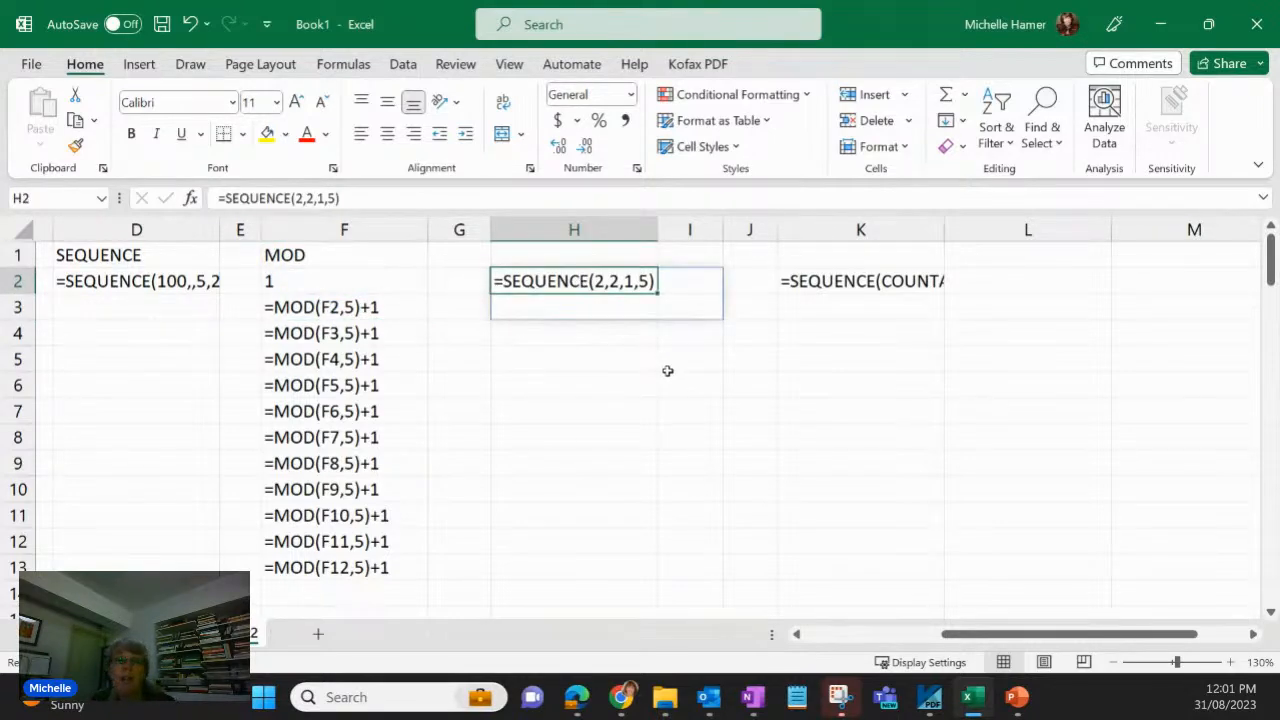
click(840, 279)
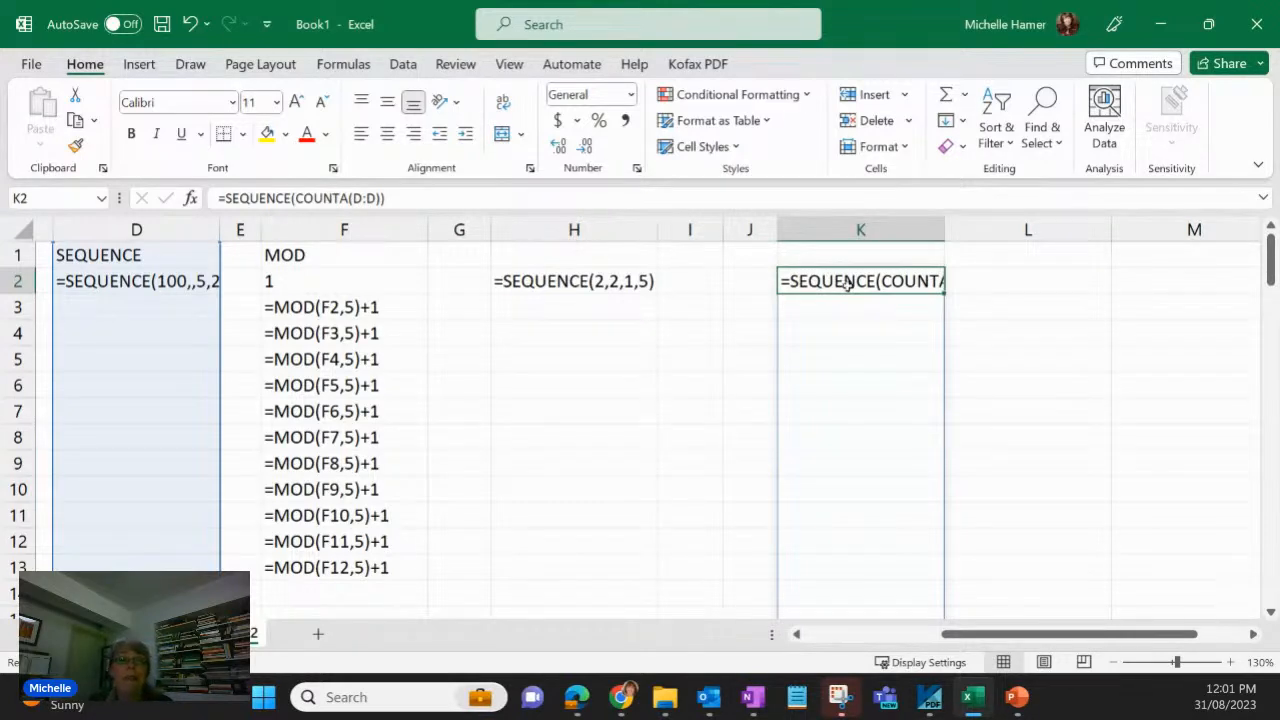
key(ctrl+grave)
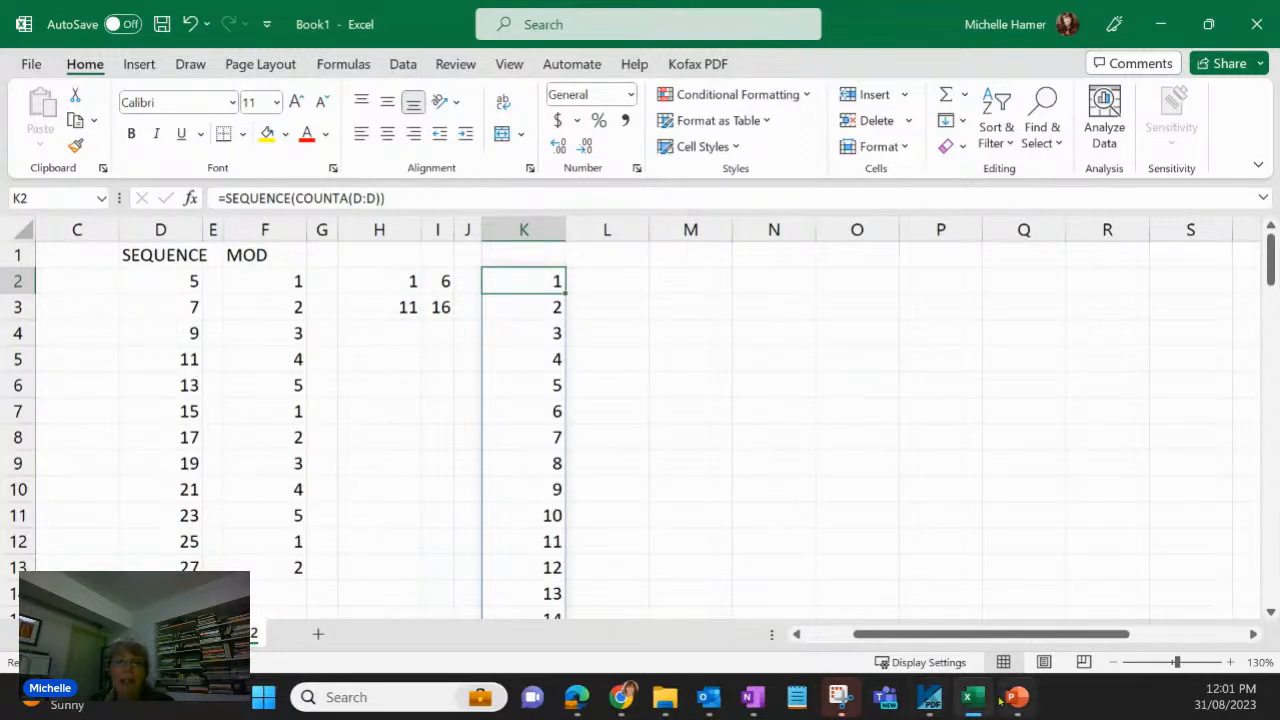
Step: Switch to the PowerPoint slide show 230831_xExcel.pptx to view the slide on creating a sequence
mouse_move(1013, 697)
click(1015, 590)
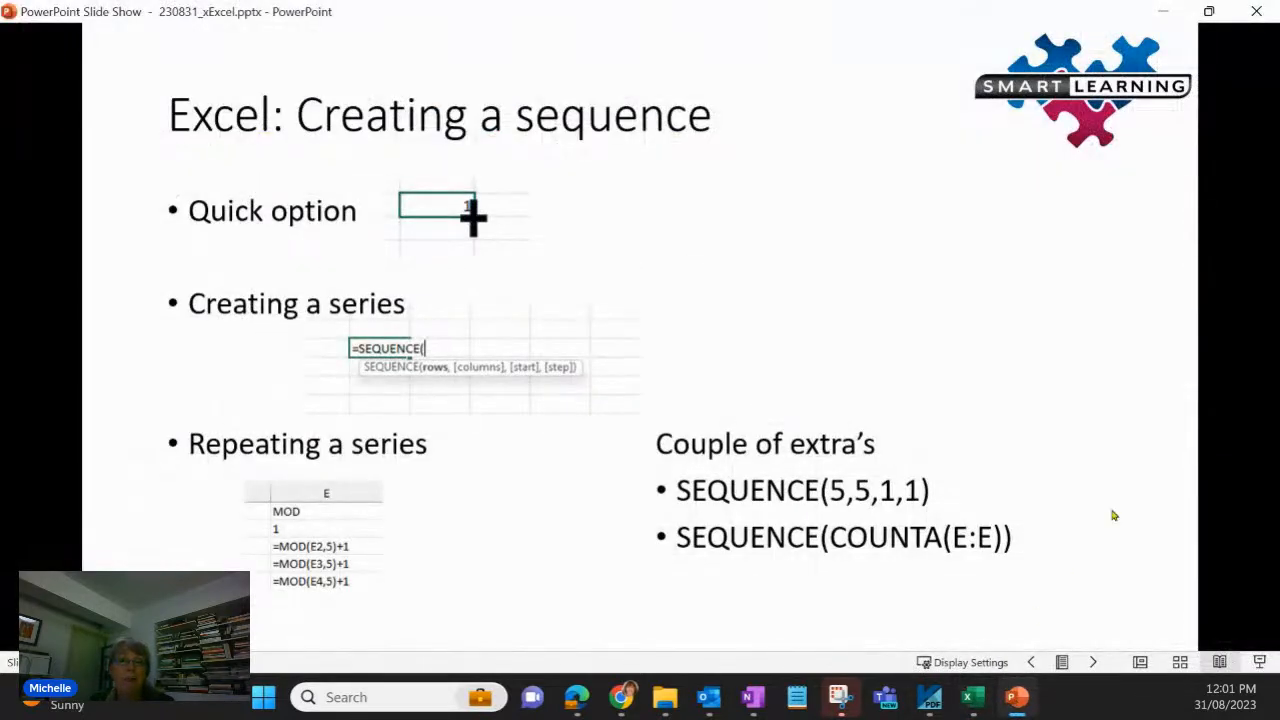